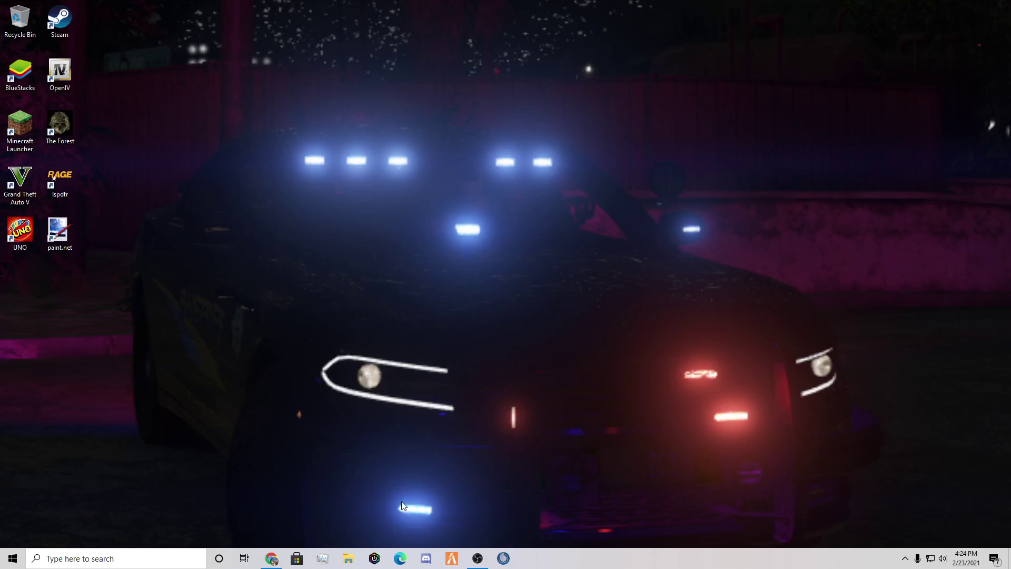
Open the Grand Theft Auto V folder from Quick access and nudge the window lower right.
click(347, 556)
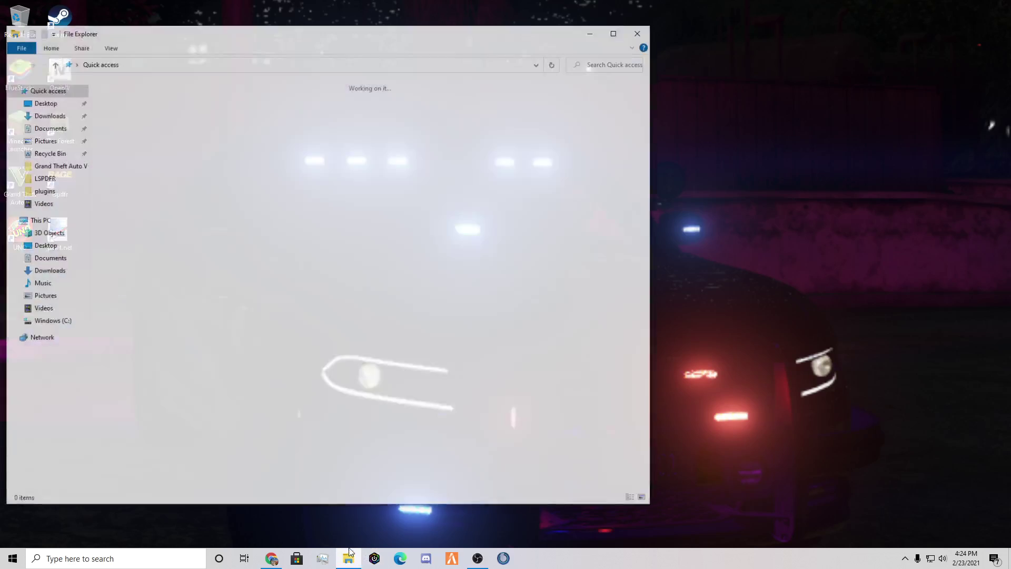
click(315, 153)
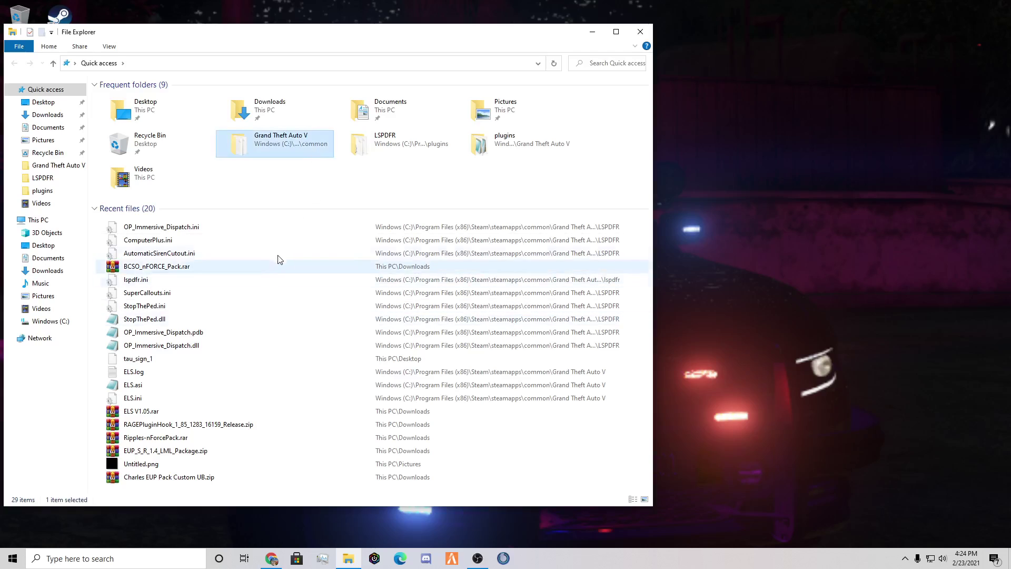
double_click(287, 153)
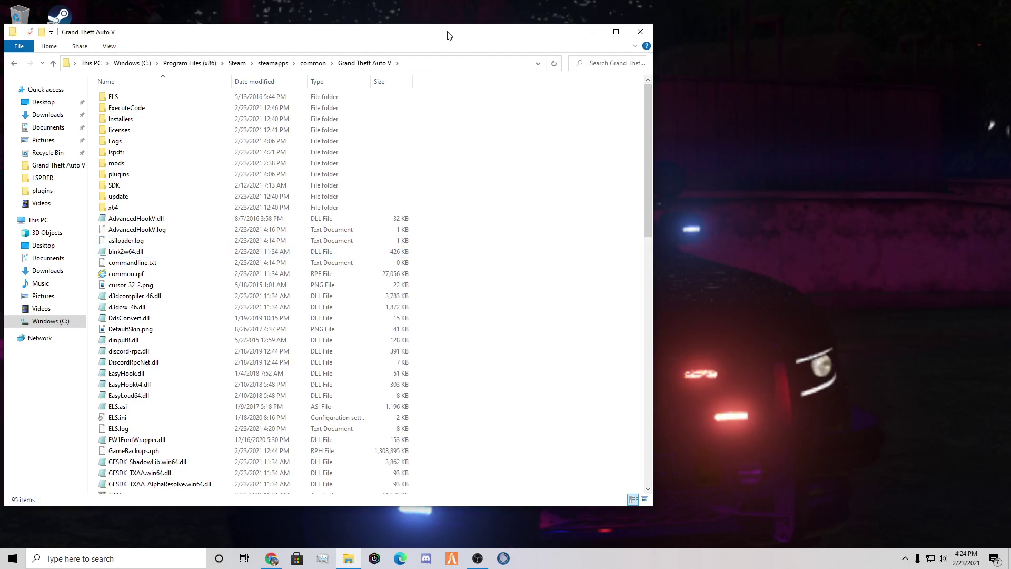
drag(448, 36, 502, 51)
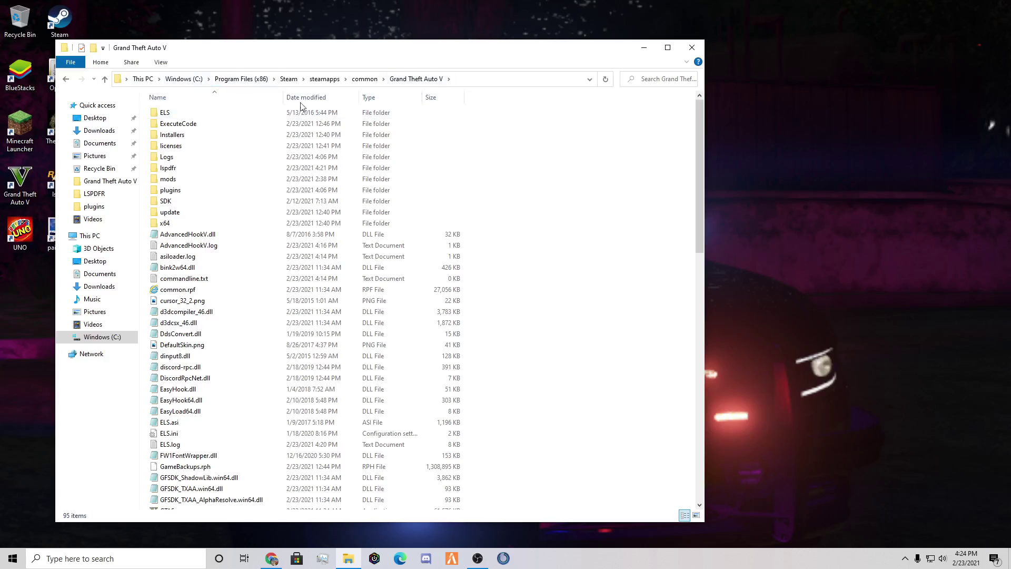
Go up through the address bar to Windows (C:), then close File Explorer.
click(382, 79)
click(303, 79)
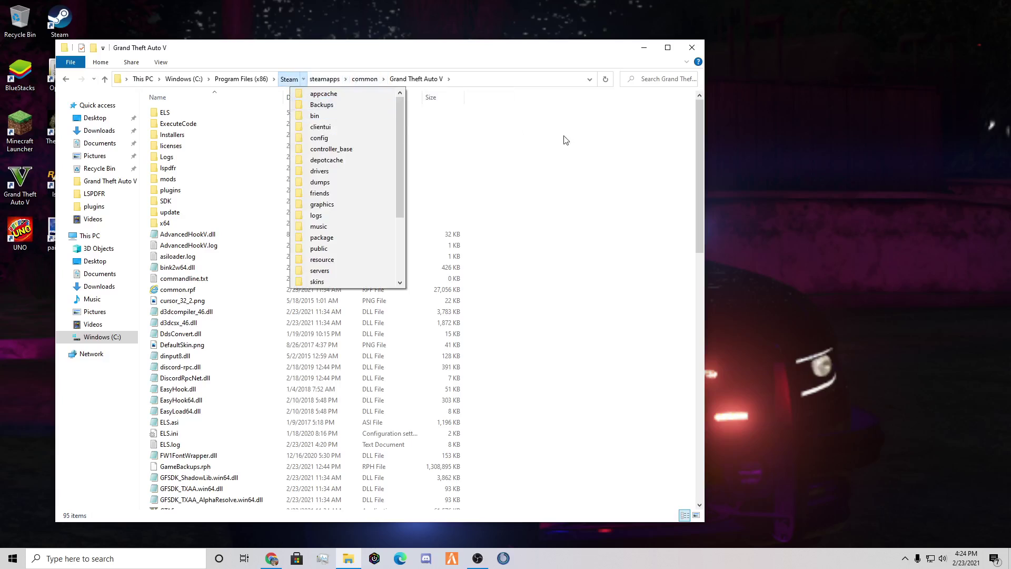
click(565, 140)
click(184, 79)
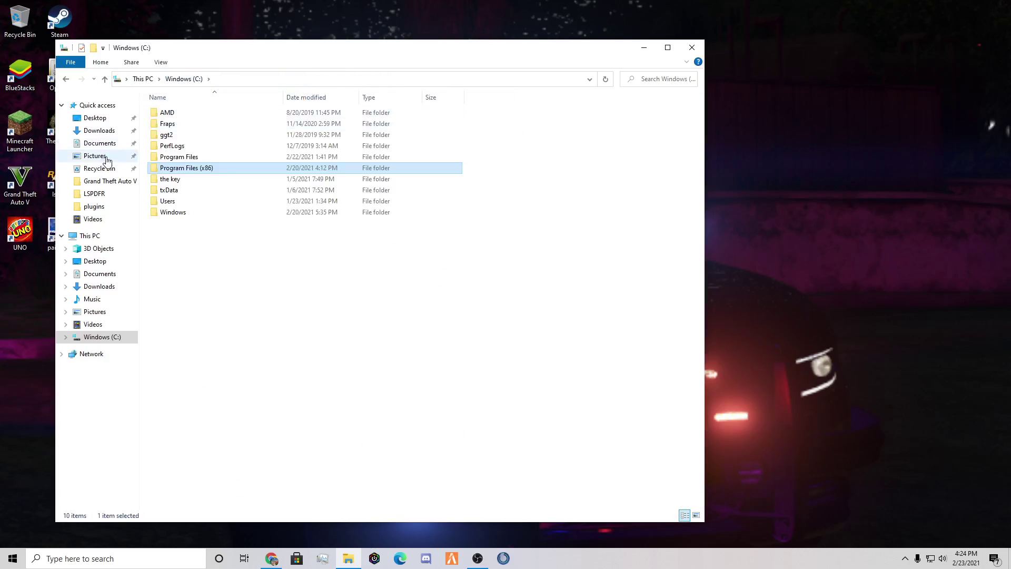
click(692, 47)
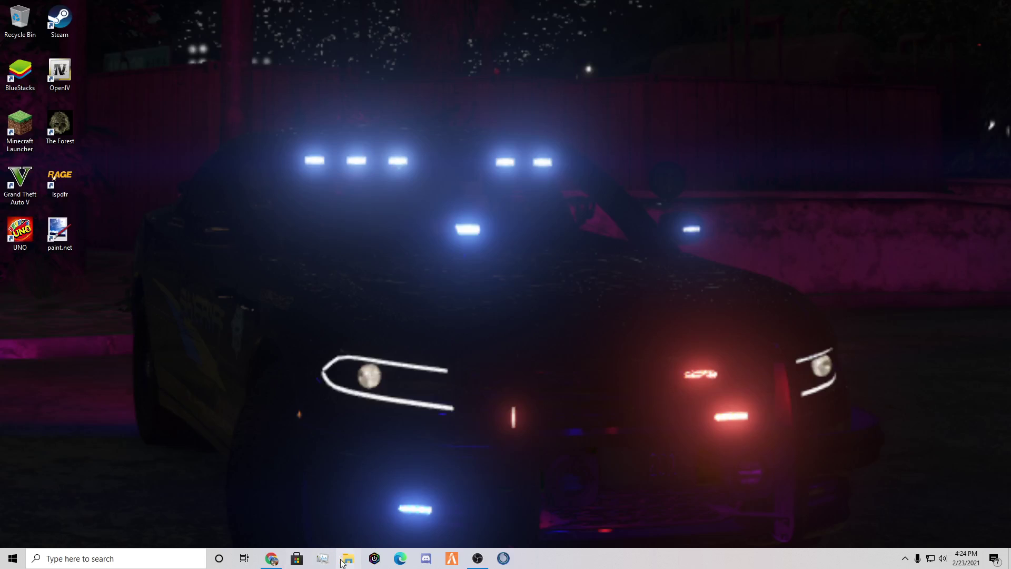
Reopen File Explorer and browse This PC > Windows (C:) > Program Files (x86) > Steam.
click(347, 559)
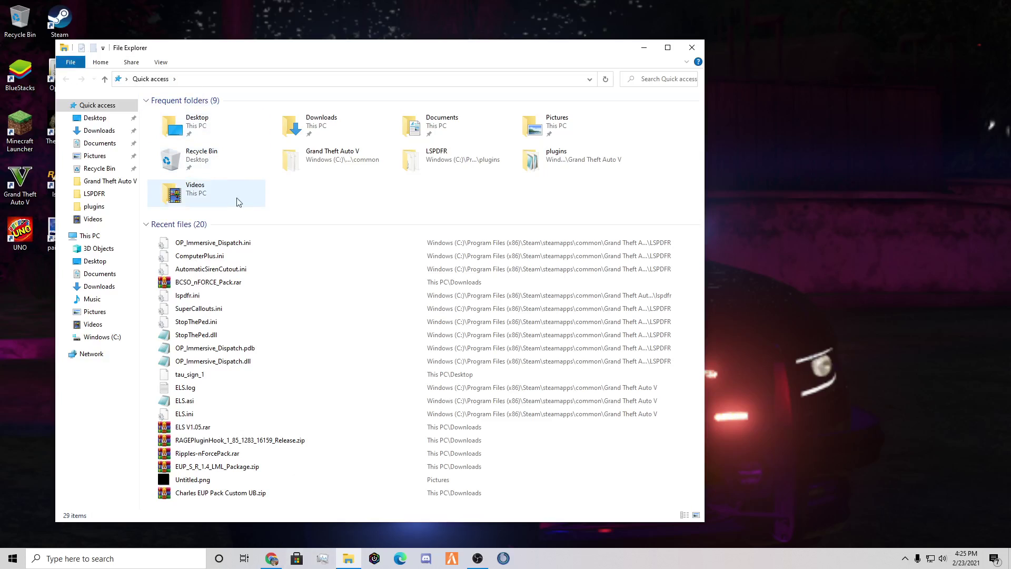
mouse_move(94, 193)
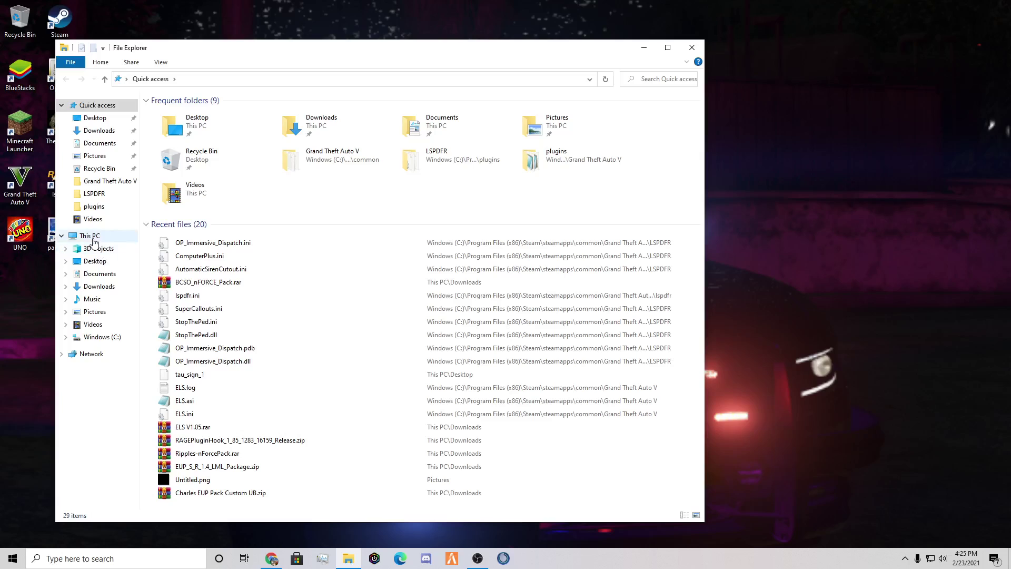
click(89, 235)
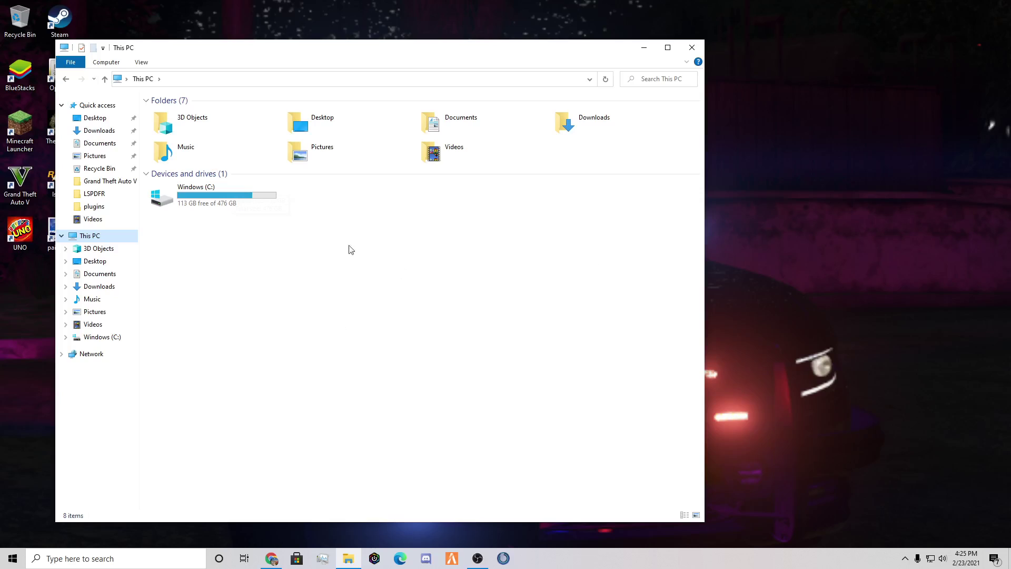
double_click(227, 197)
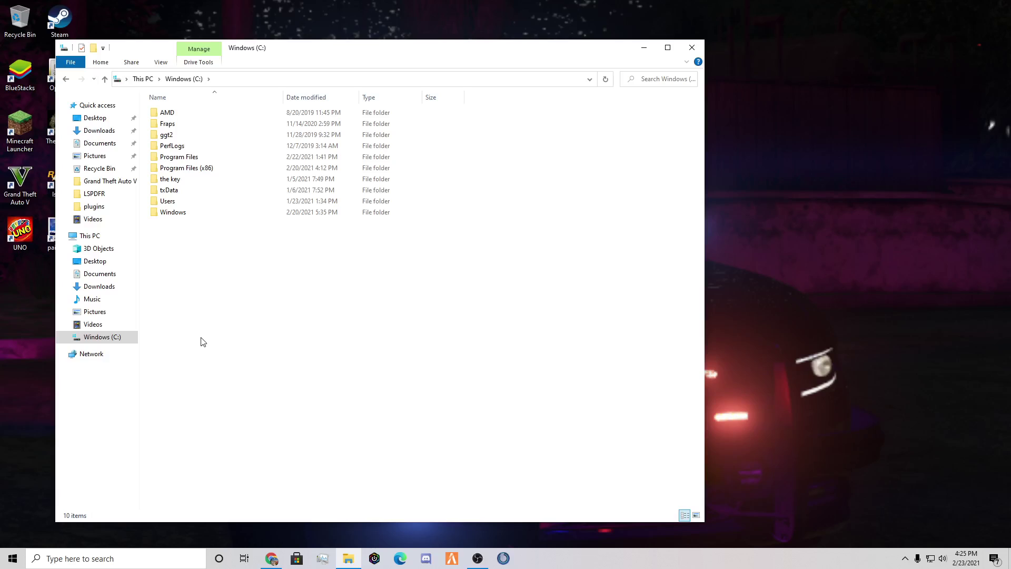
double_click(189, 172)
double_click(185, 114)
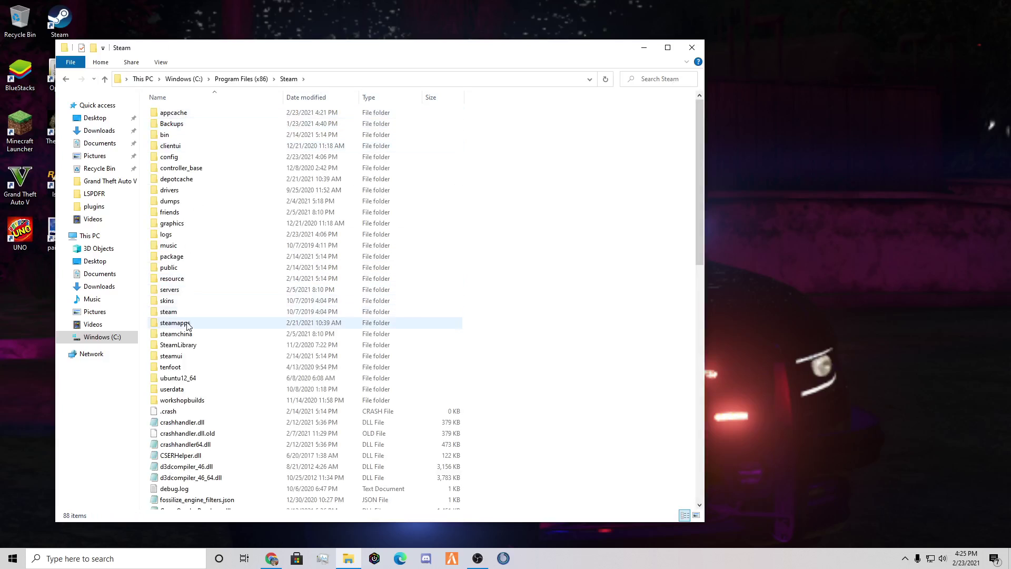
Enter steamapps > common and peek into Grand Theft Auto V (fivem) before returning.
double_click(185, 325)
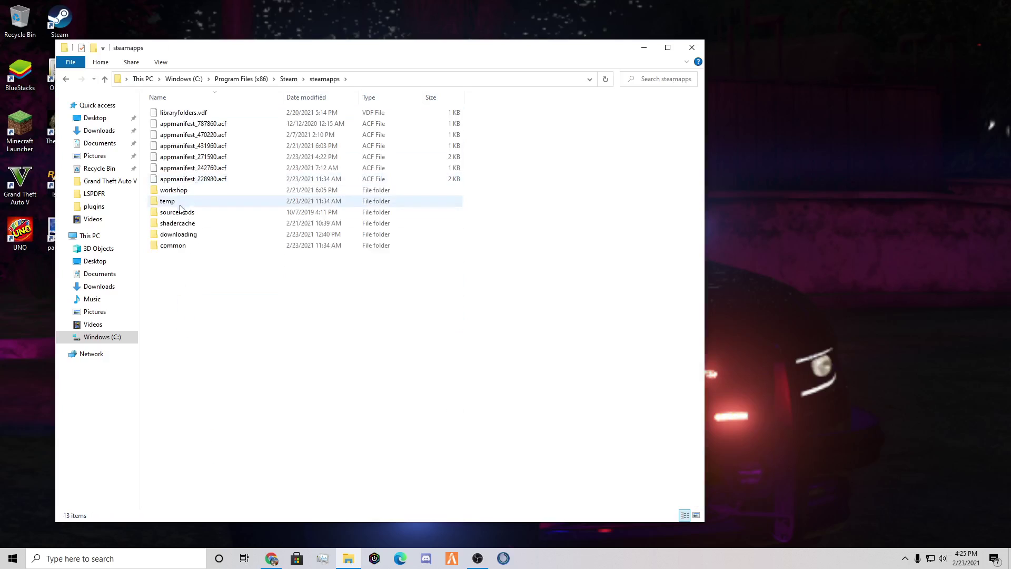
click(176, 248)
double_click(177, 249)
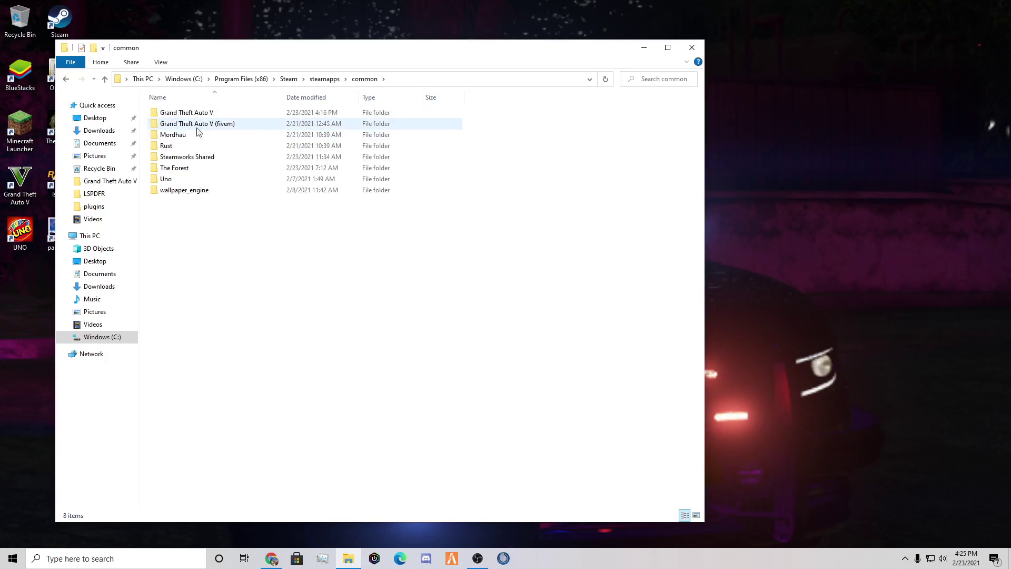
click(179, 128)
double_click(179, 128)
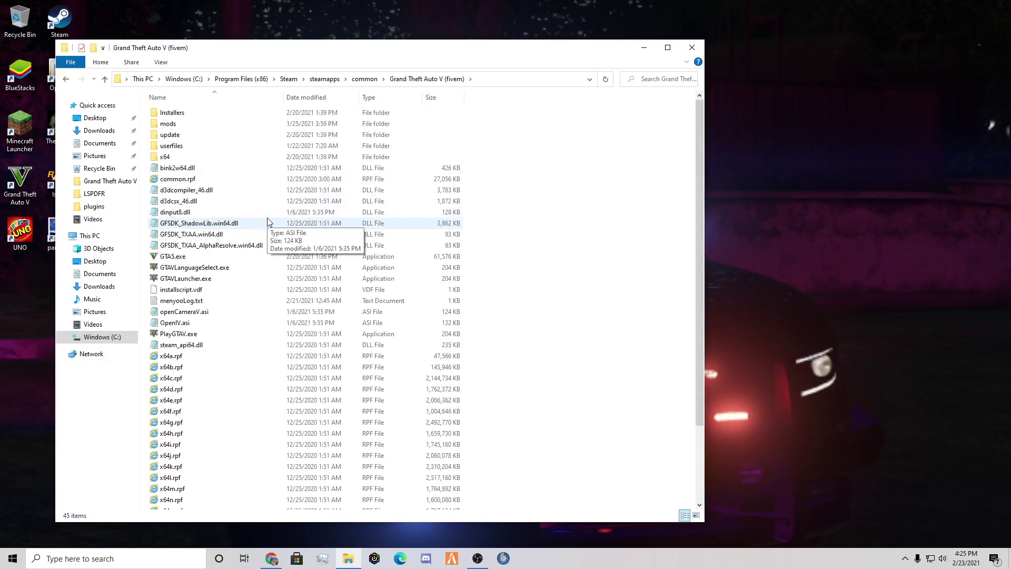
click(65, 79)
Open the Grand Theft Auto V game folder and scroll through its 95 items.
click(200, 114)
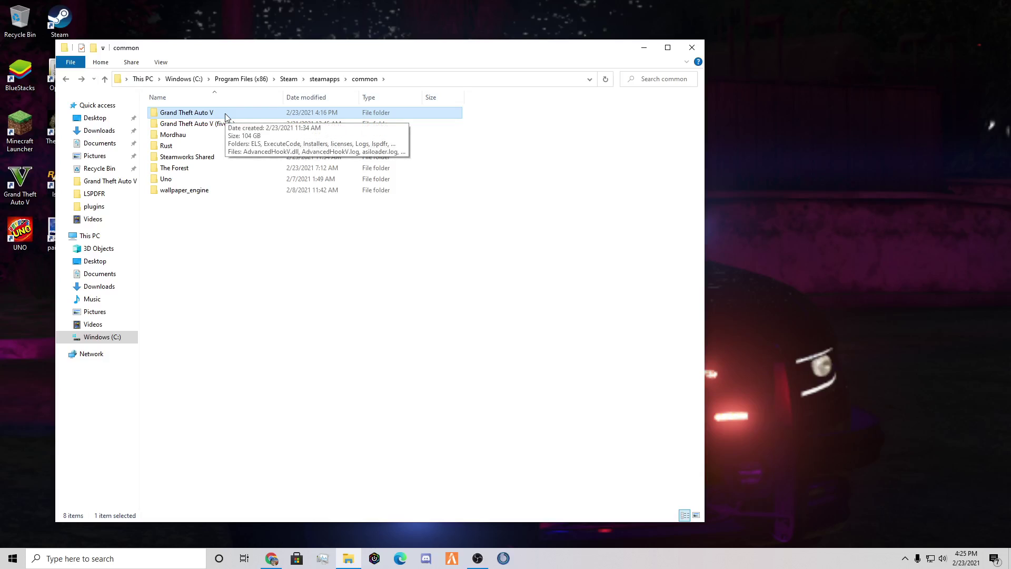
double_click(226, 113)
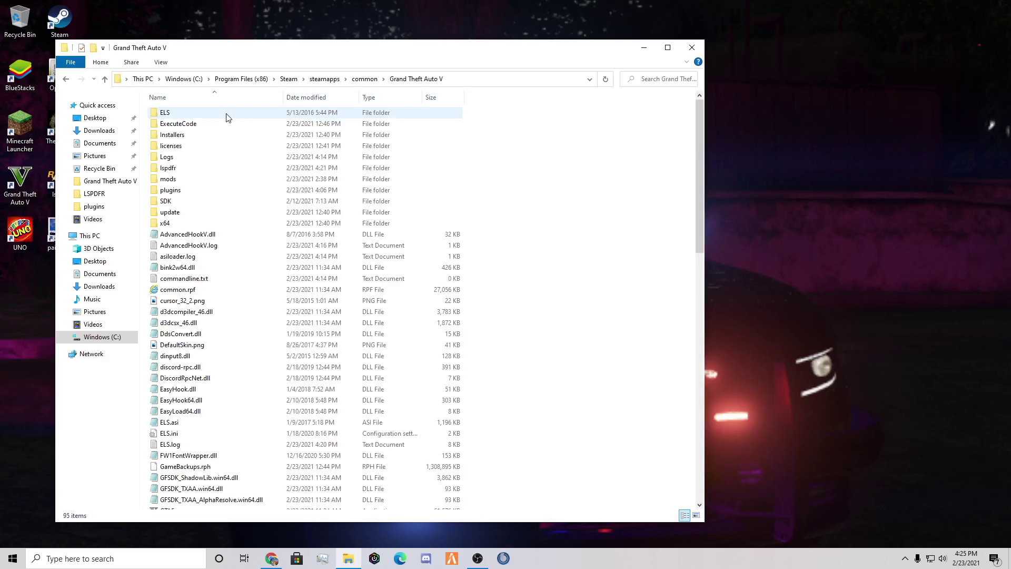
scroll(363, 194, down, 3)
scroll(363, 195, down, 3)
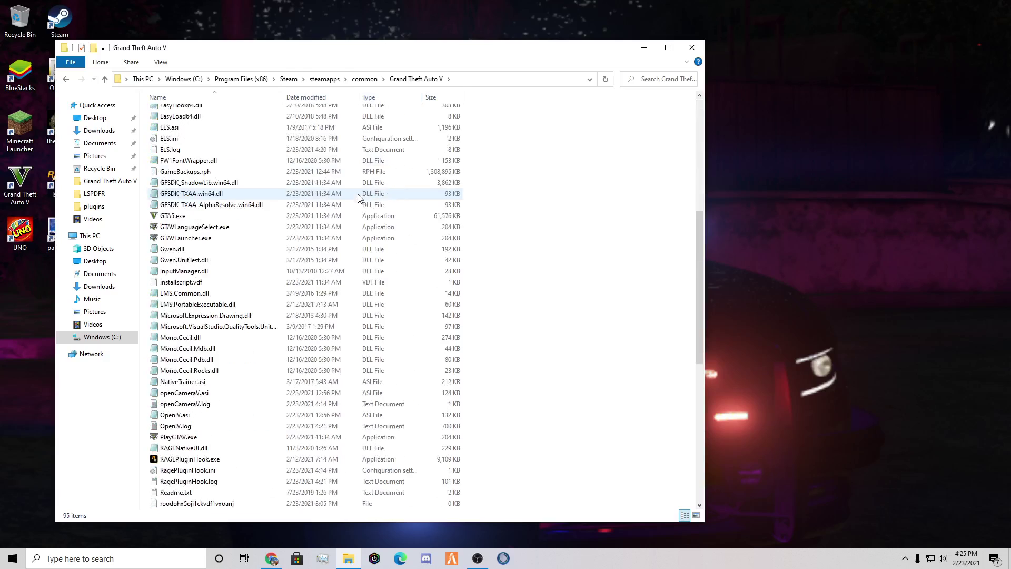
scroll(368, 231, up, 1)
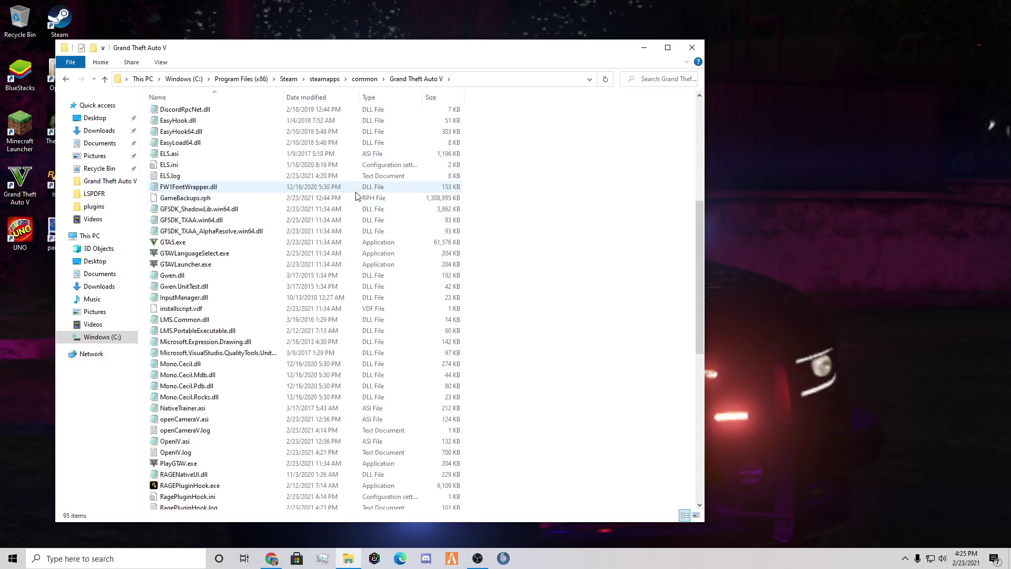
Maximize Chrome and open the LSPDFR section showing the 0.4.8 download banner.
click(275, 557)
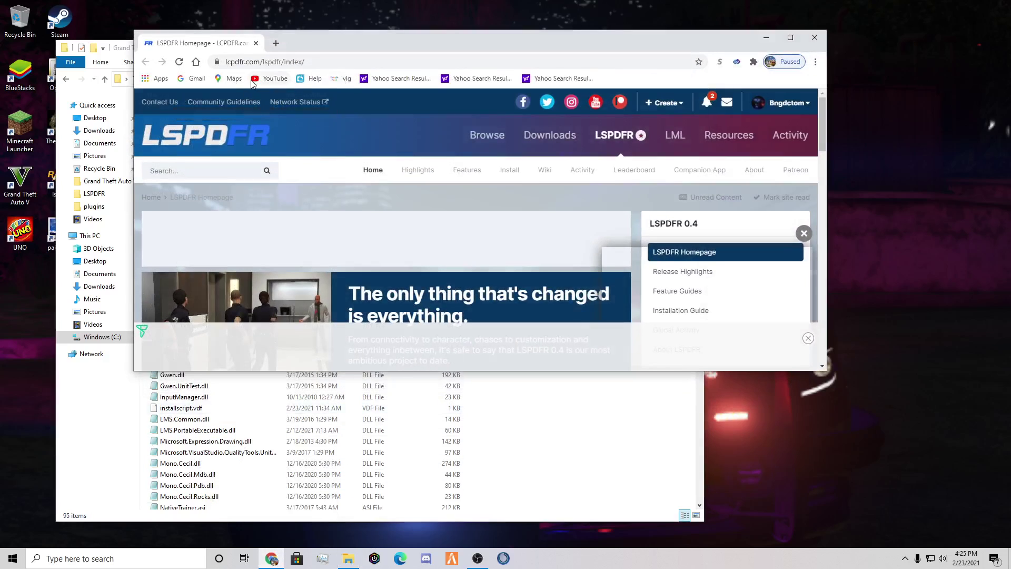
click(791, 38)
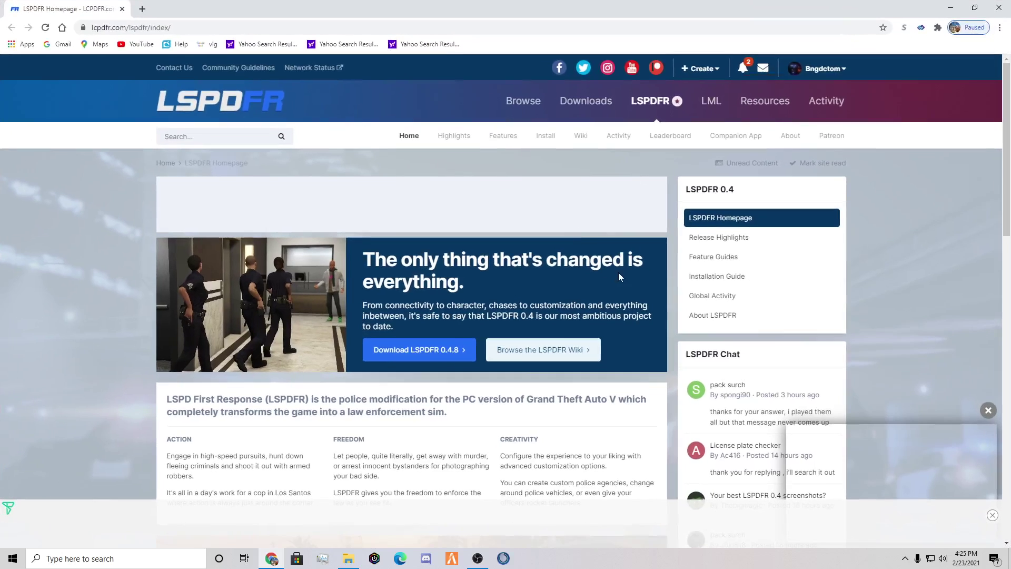
scroll(653, 195, down, 1)
scroll(590, 235, up, 1)
click(661, 103)
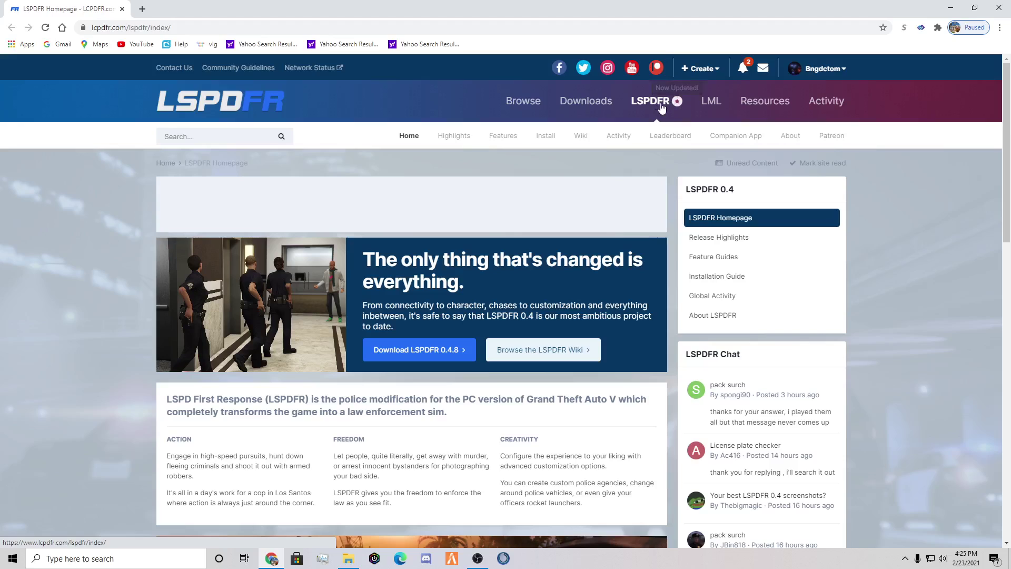
scroll(570, 289, down, 2)
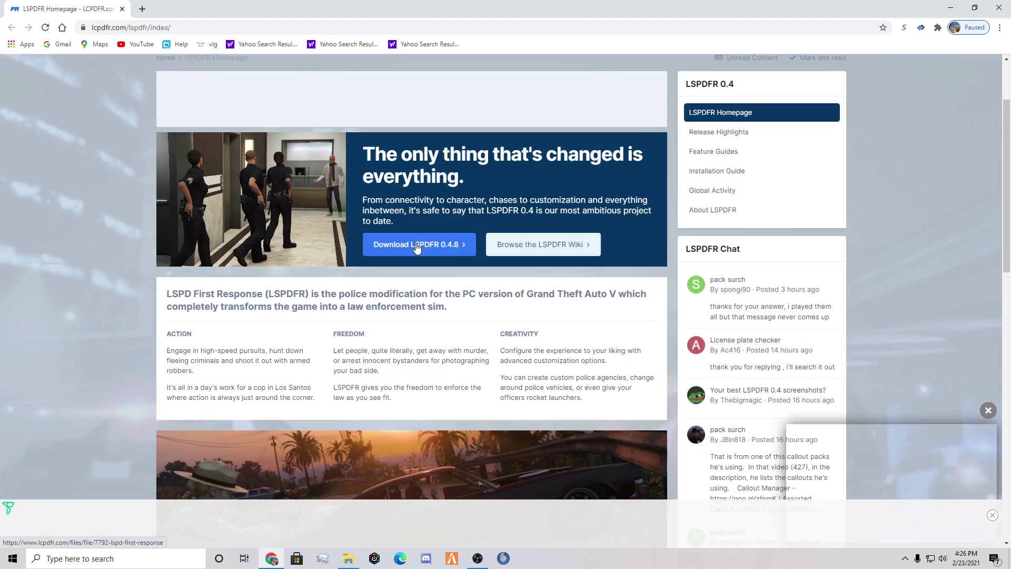
Open the LSPDFR 0.4.8 file page, request the download and accept the terms.
click(416, 252)
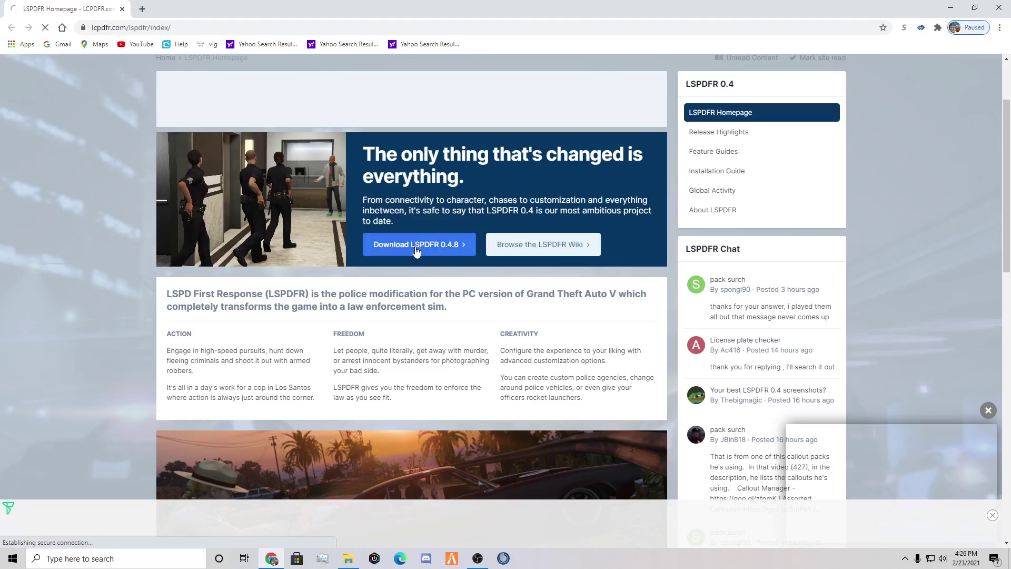
scroll(419, 248, down, 5)
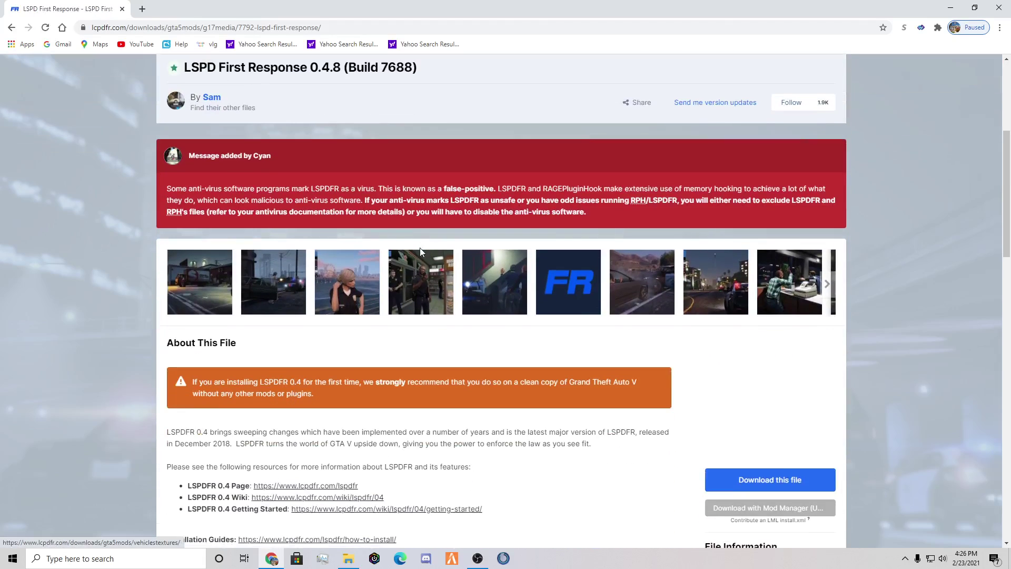
scroll(549, 304, down, 3)
click(737, 326)
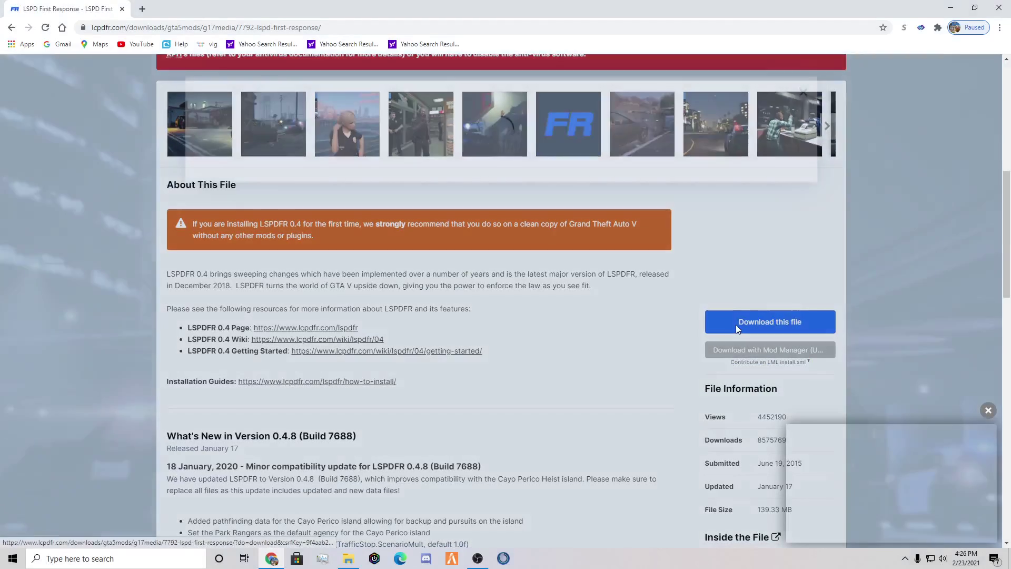
scroll(737, 325, down, 6)
scroll(734, 345, down, 15)
scroll(737, 368, down, 2)
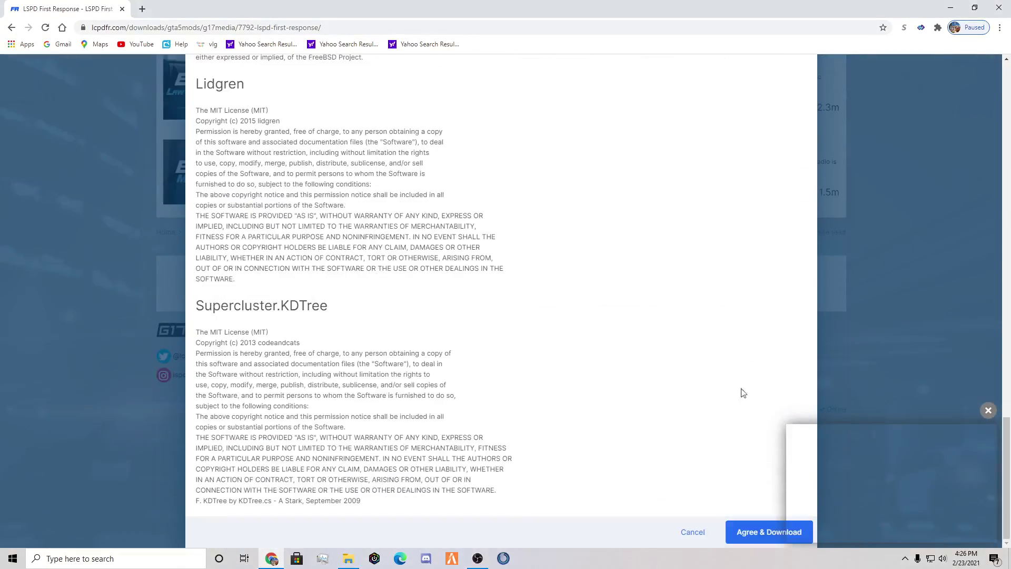
click(771, 540)
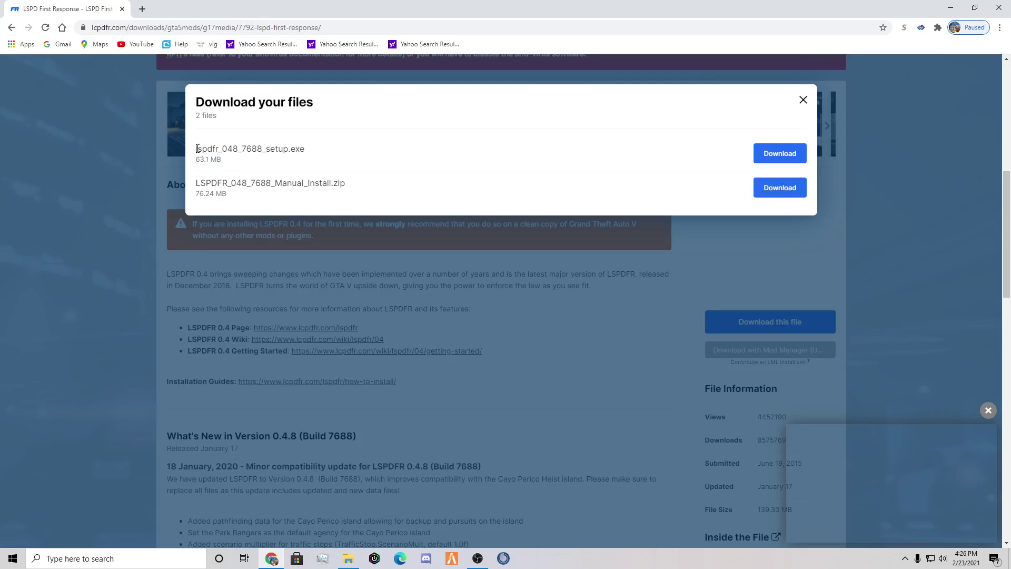
Download LSPDFR_048_7688_Manual_Install.zip rather than the setup installer.
mouse_move(197, 148)
mouse_down()
mouse_move(314, 161)
mouse_move(257, 163)
mouse_move(277, 138)
mouse_move(330, 152)
mouse_move(203, 192)
mouse_move(203, 212)
mouse_move(236, 196)
mouse_move(204, 184)
mouse_up()
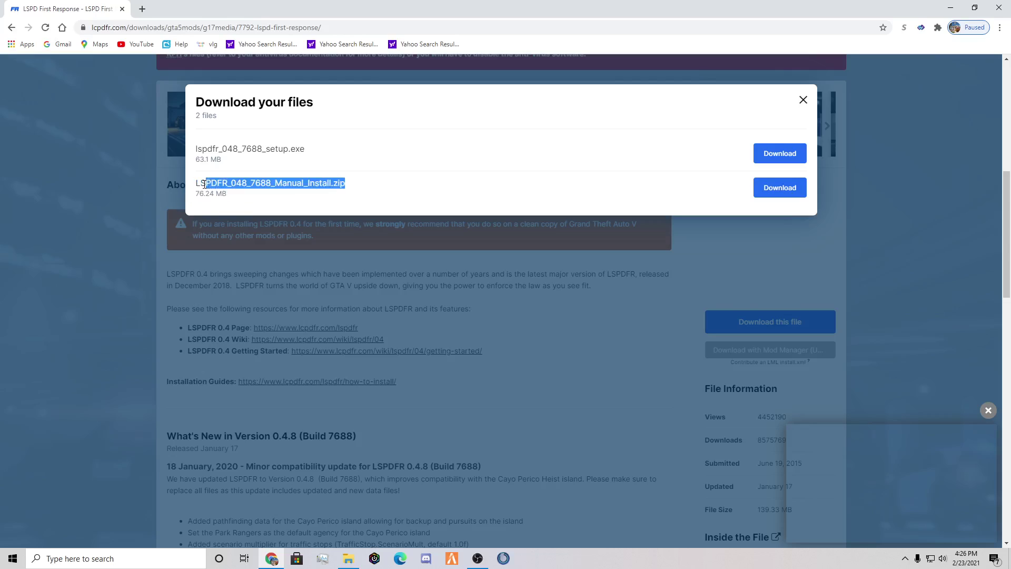
click(337, 204)
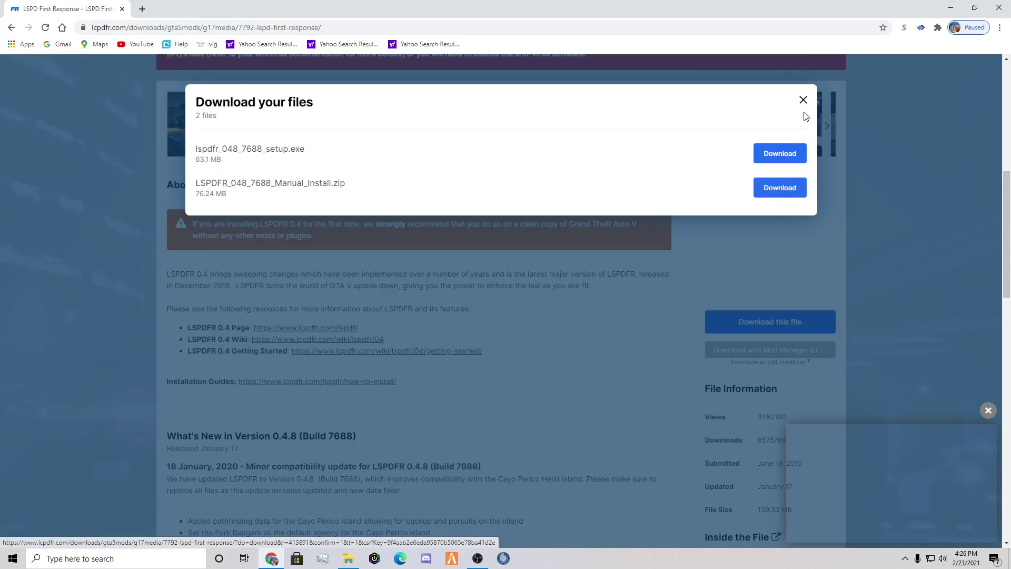
click(775, 191)
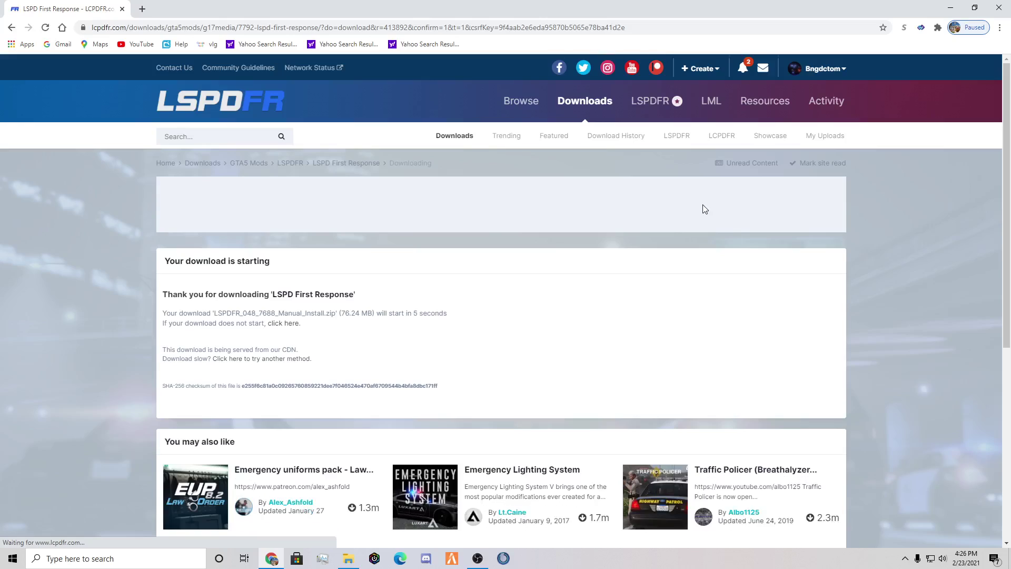
Scroll the download-starting page while the 76.2 MB manual install zip downloads.
scroll(702, 207, down, 5)
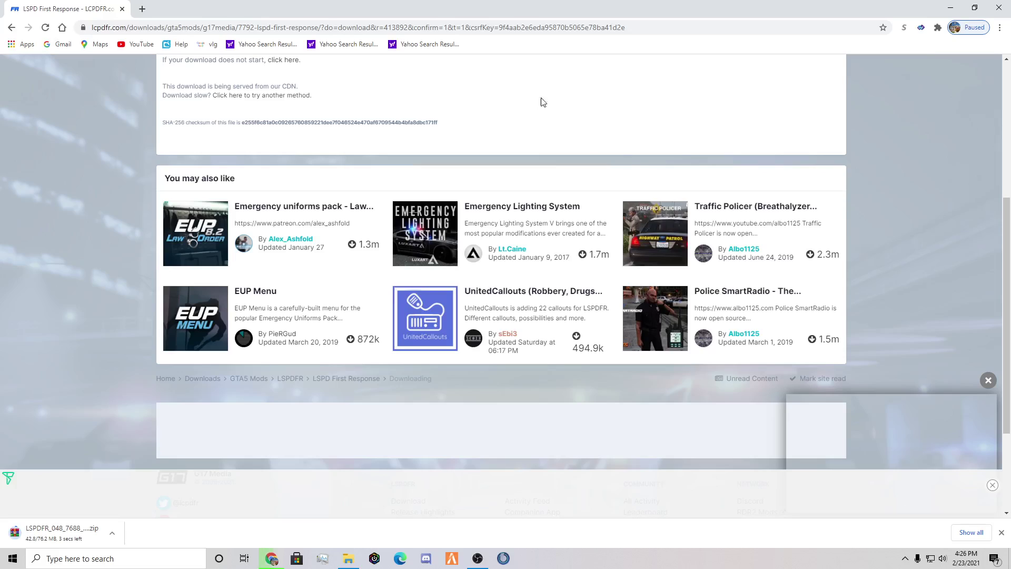
Search 'Ragepluginhook' in a new tab and open the RAGE Plugin Hook website.
click(142, 9)
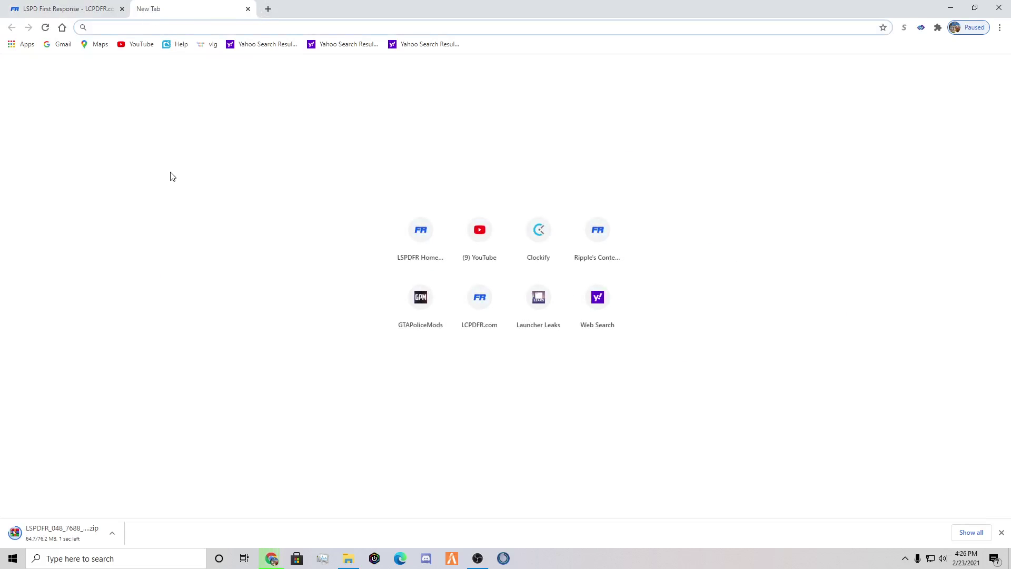
text(Rage)
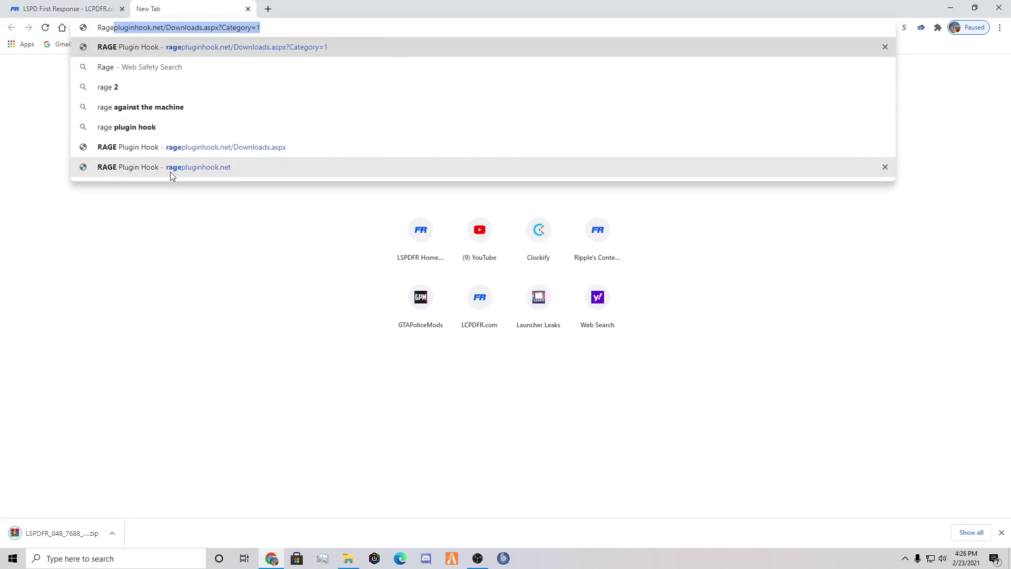
text(plu)
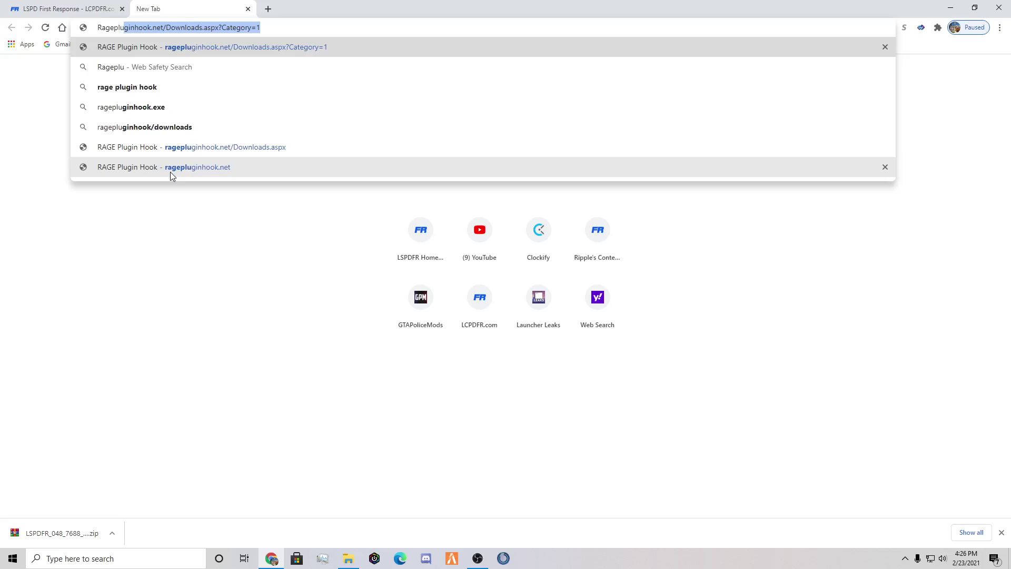
text(gin)
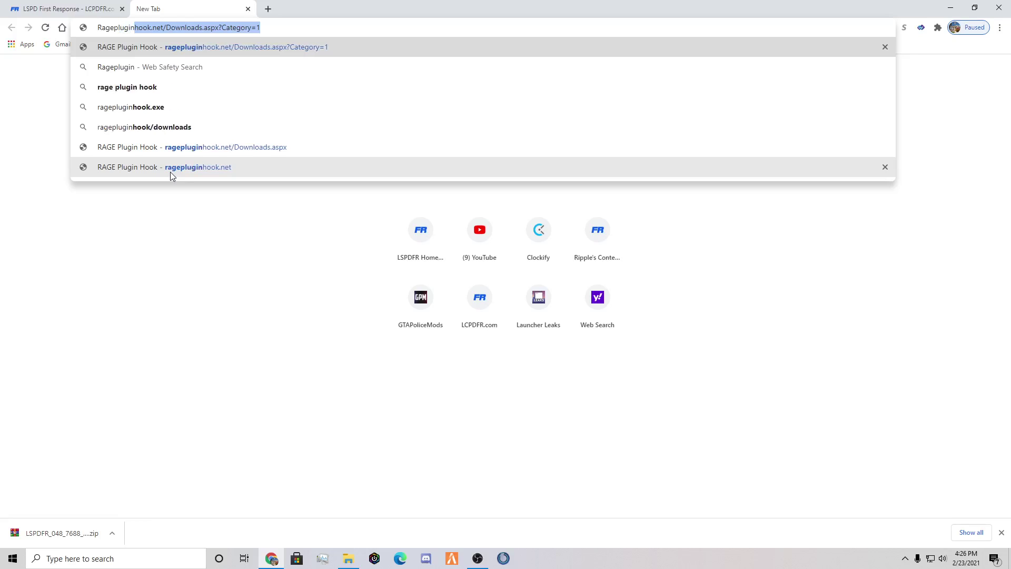
text(hook)
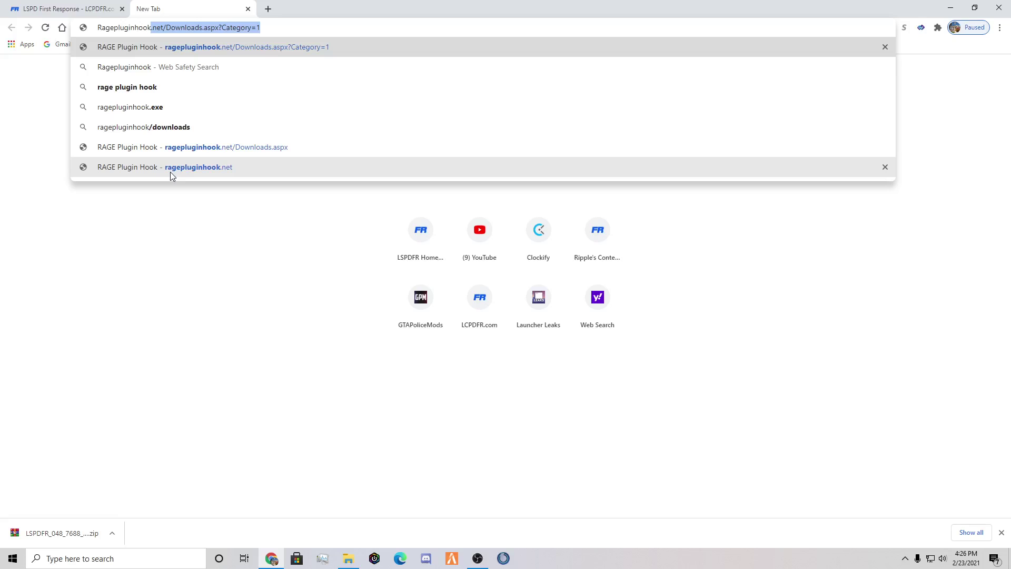
click(150, 67)
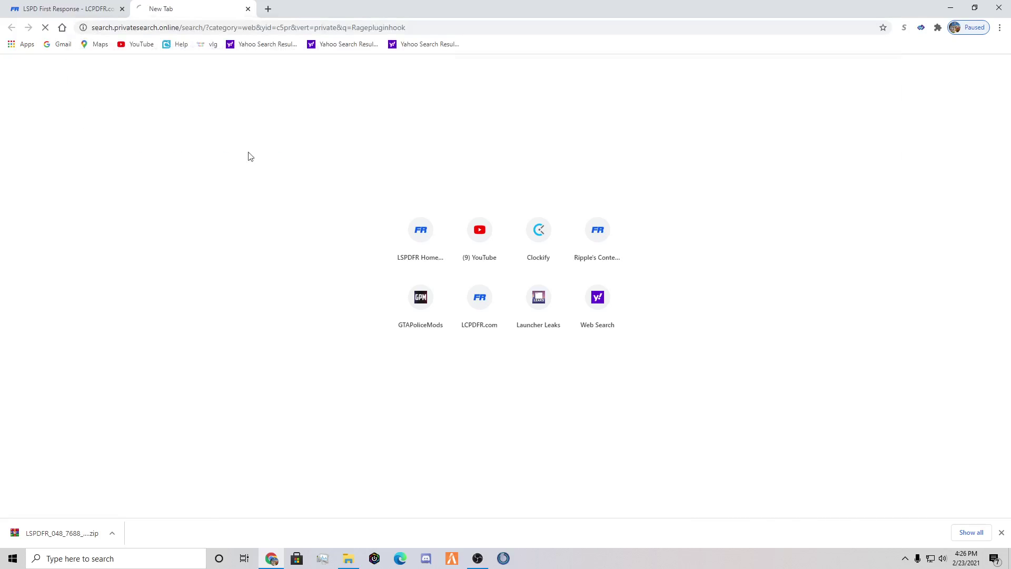
click(109, 151)
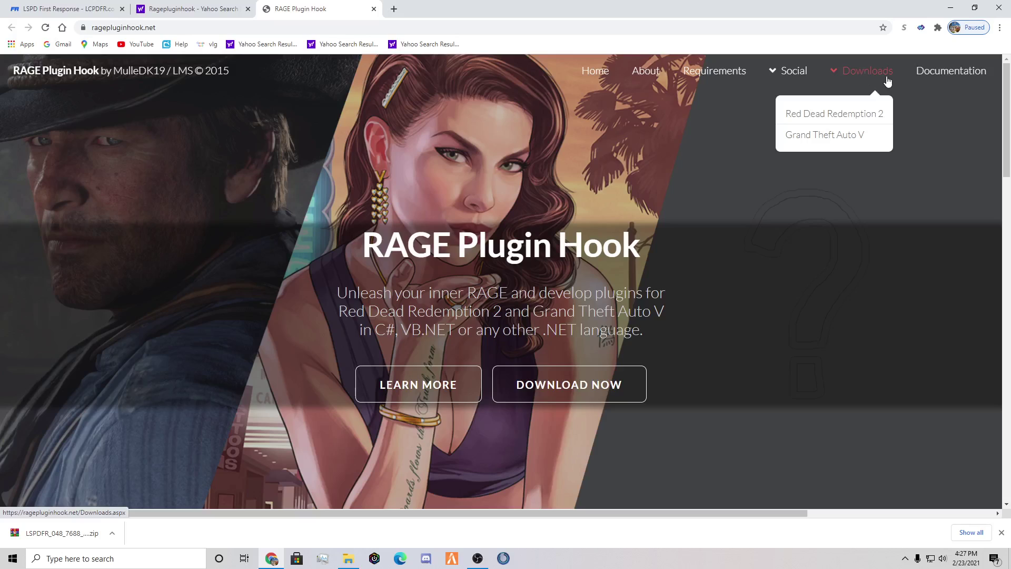
mouse_move(861, 70)
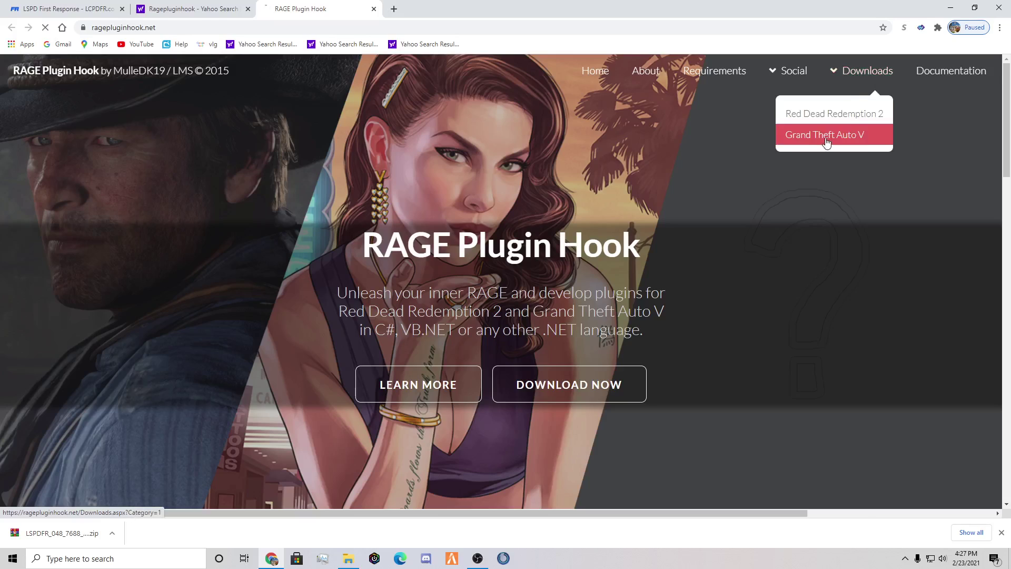
Download RAGE Plugin Hook 1.85.1283.16159 from the downloads page.
scroll(606, 237, down, 1)
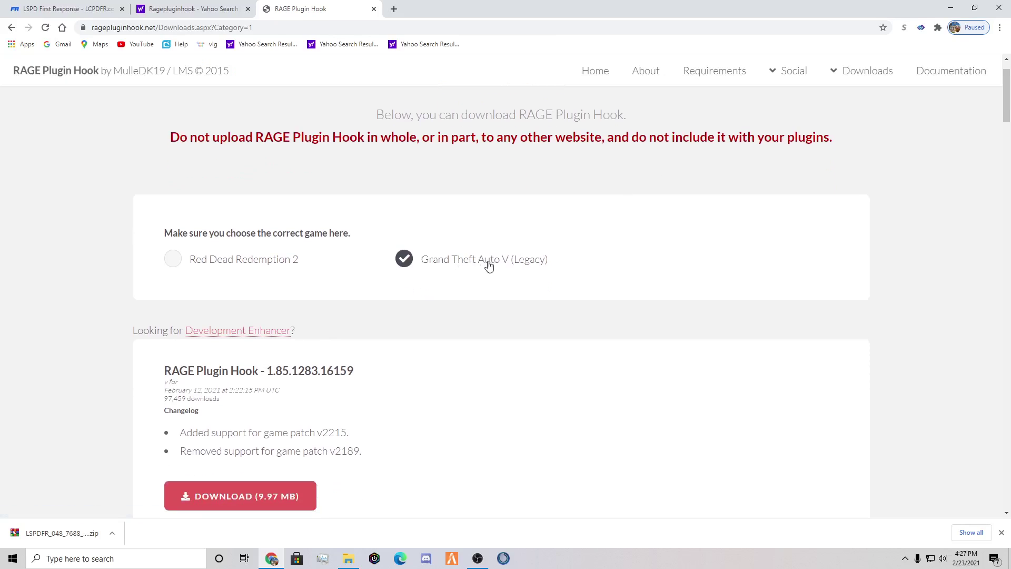
scroll(458, 250, down, 2)
scroll(416, 242, down, 1)
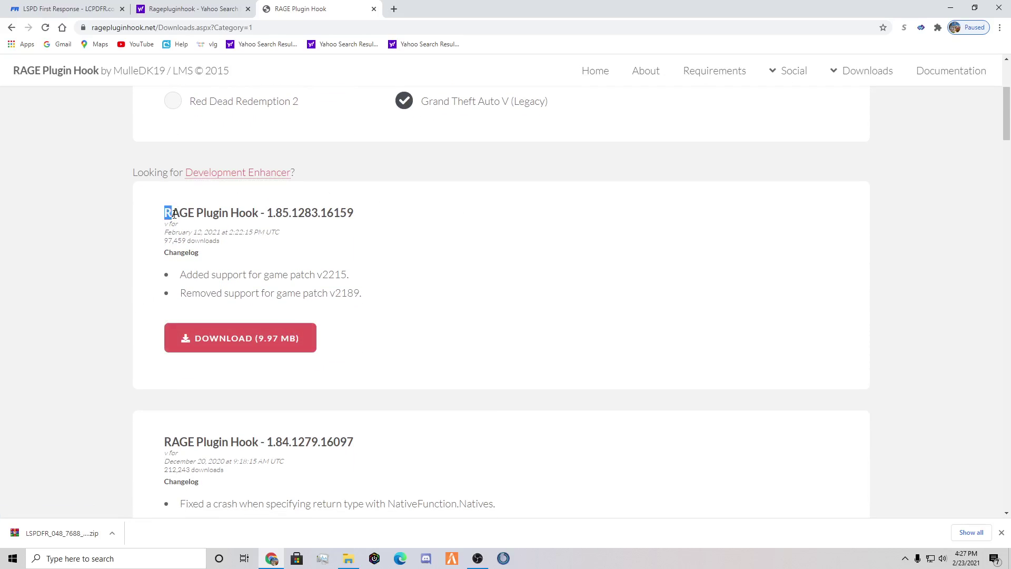
drag(165, 213, 311, 213)
click(592, 270)
click(307, 338)
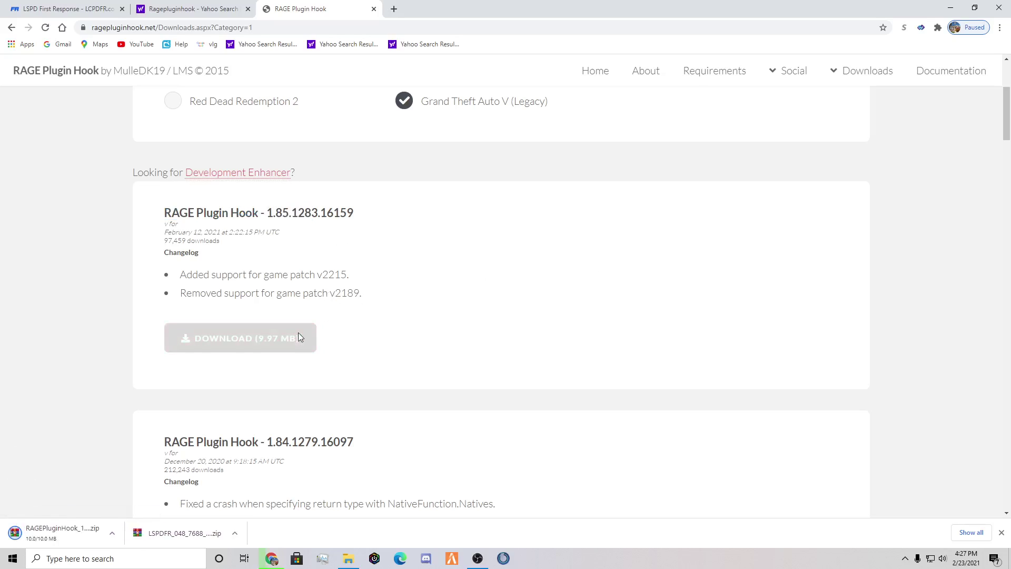
Copy the RAGE Plugin Hook and LSPDFR zips onto the desktop and close WinRAR.
key(super+Down)
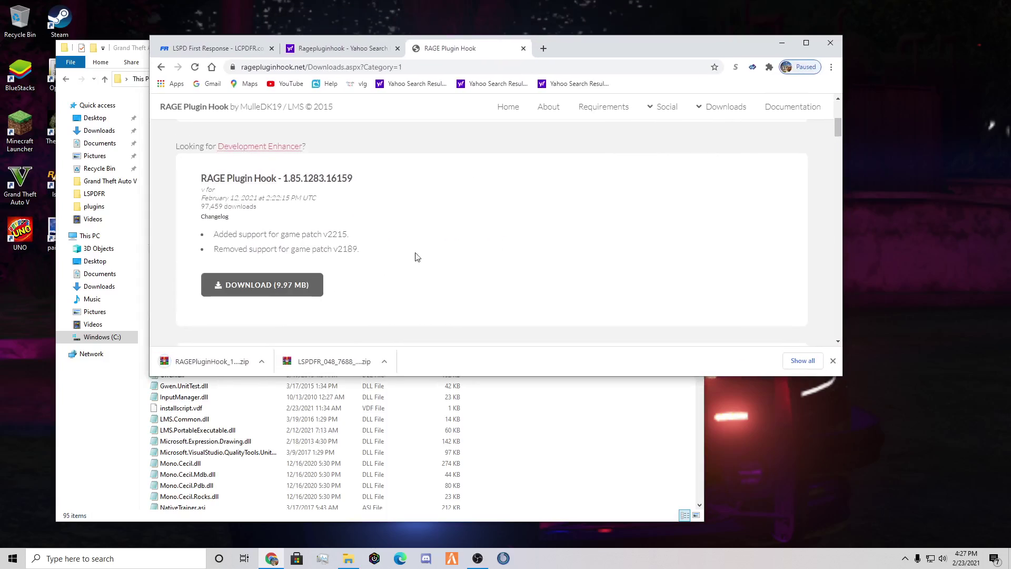
click(322, 368)
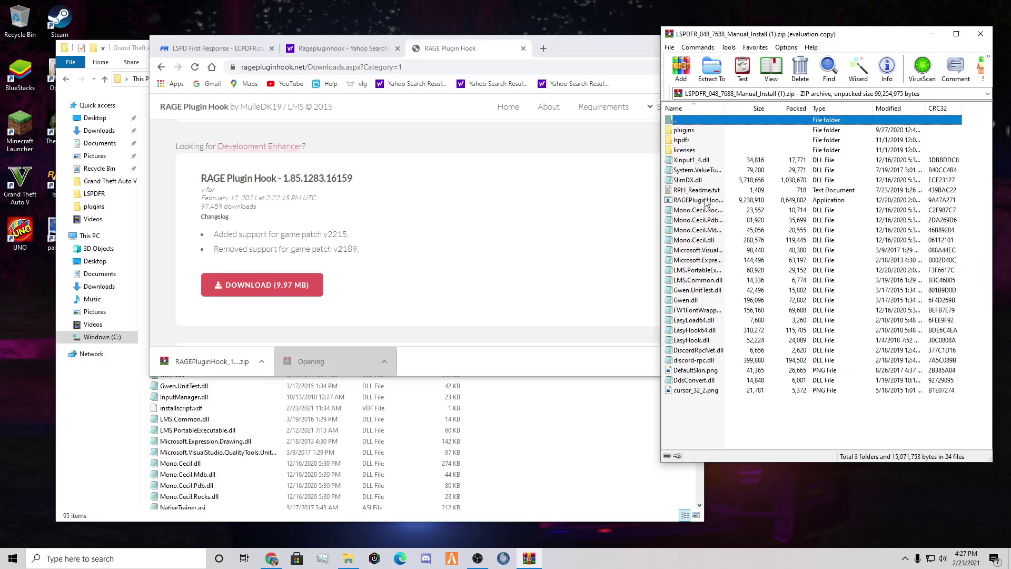
click(907, 207)
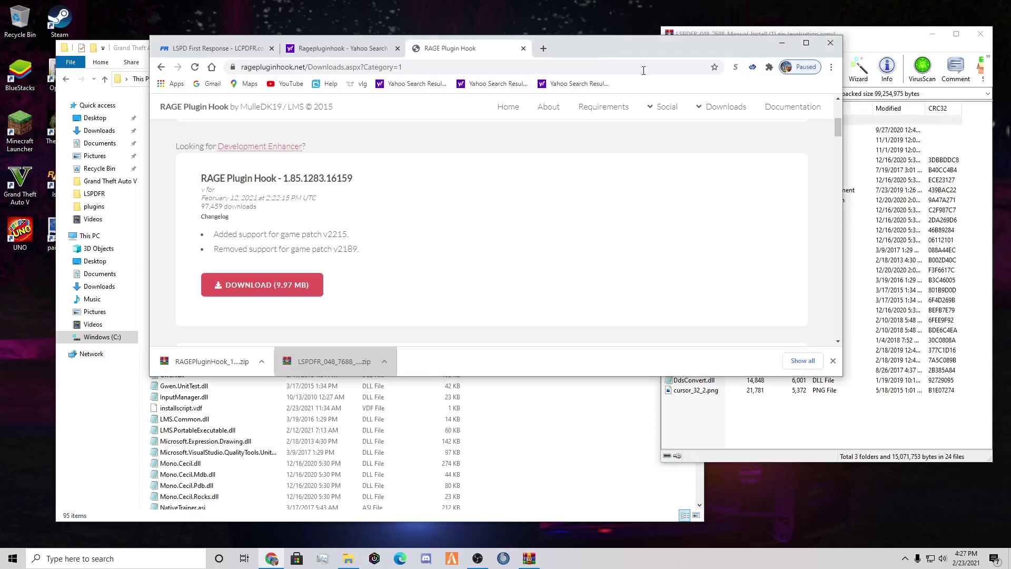
click(267, 373)
drag(267, 372, 895, 10)
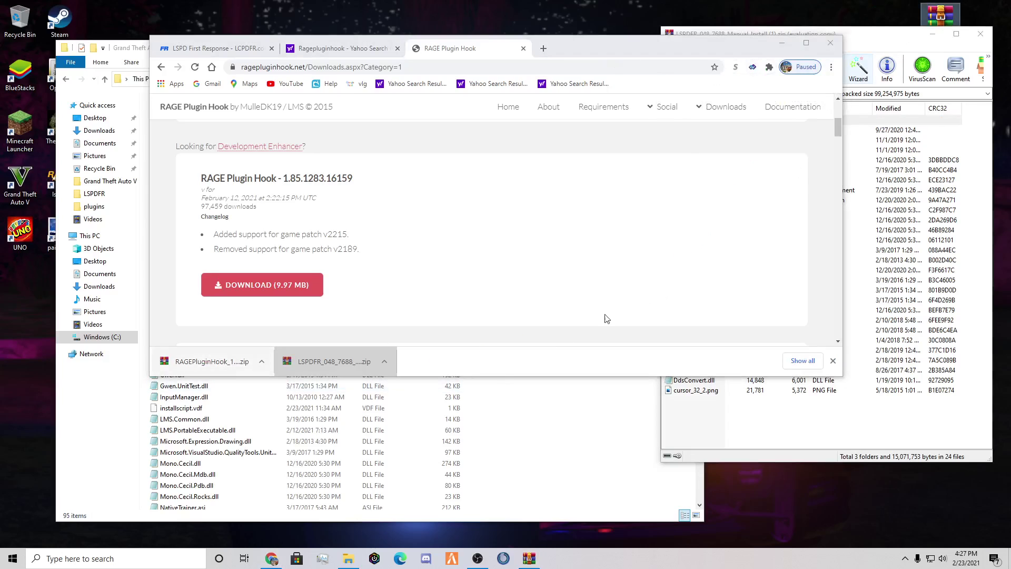
drag(303, 361, 979, 21)
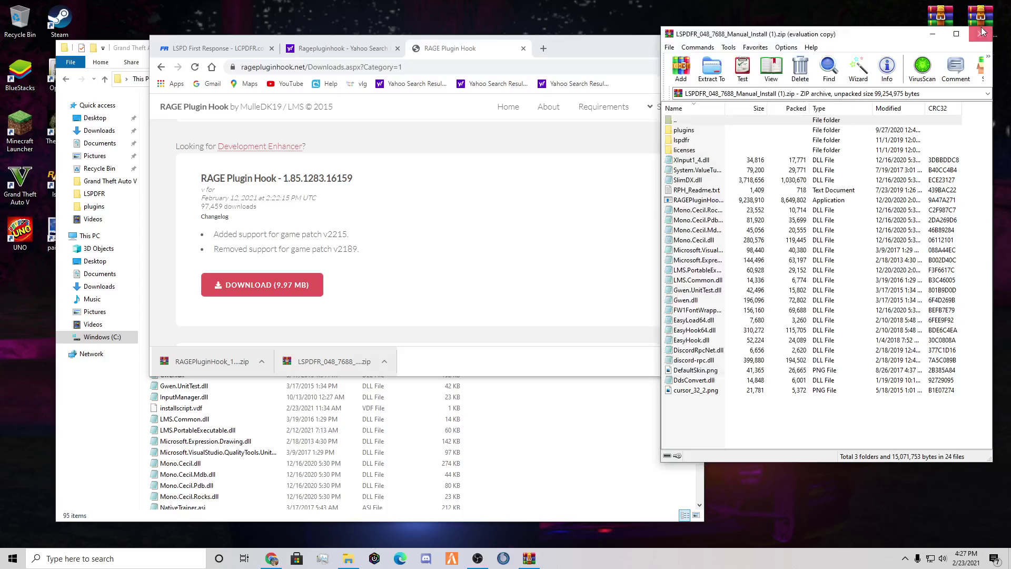
click(980, 34)
Minimize Chrome, reposition the game folder window, and open the desktop LSPDFR zip in WinRAR.
click(781, 43)
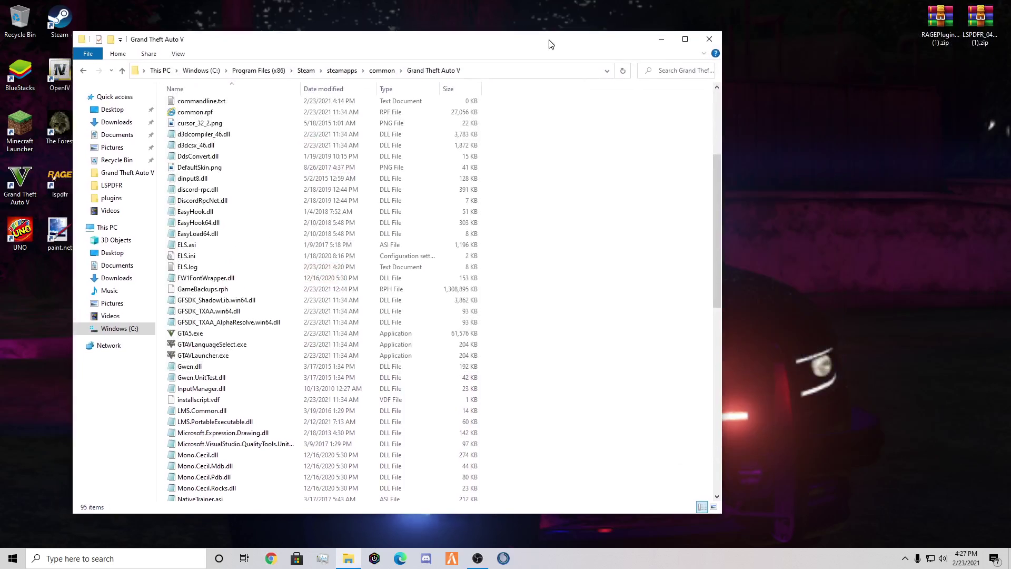
mouse_move(534, 53)
mouse_down()
mouse_move(545, 39)
mouse_move(515, 24)
mouse_up()
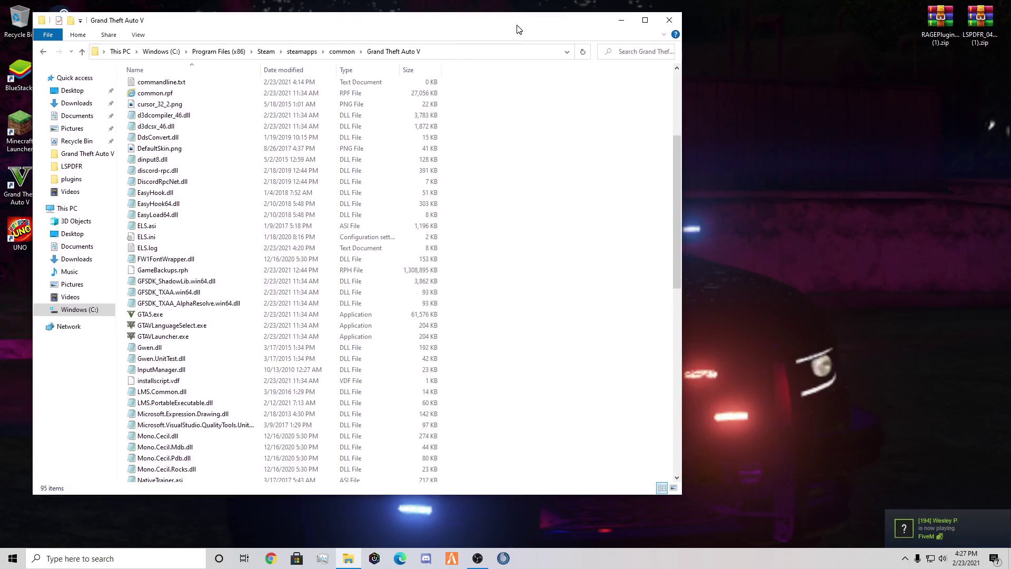
click(997, 521)
click(690, 139)
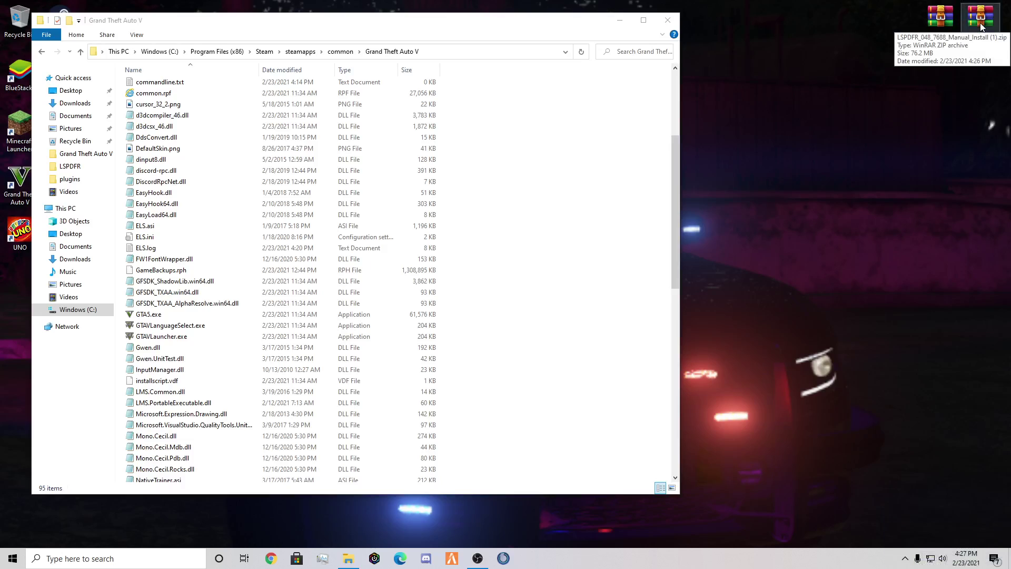
double_click(980, 35)
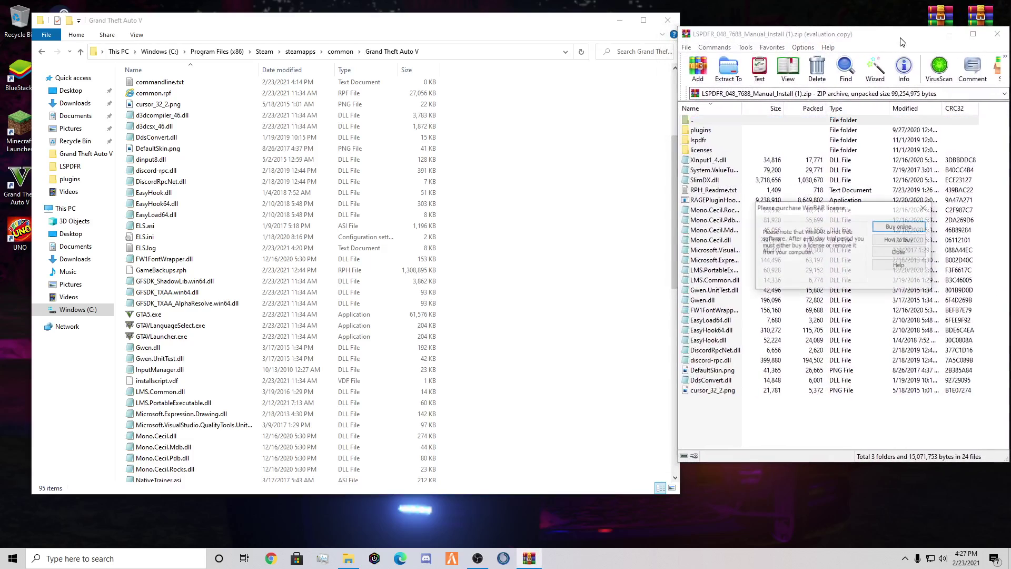
Dismiss the license reminder and drag every LSPDFR archive entry into the Grand Theft Auto V folder.
click(924, 208)
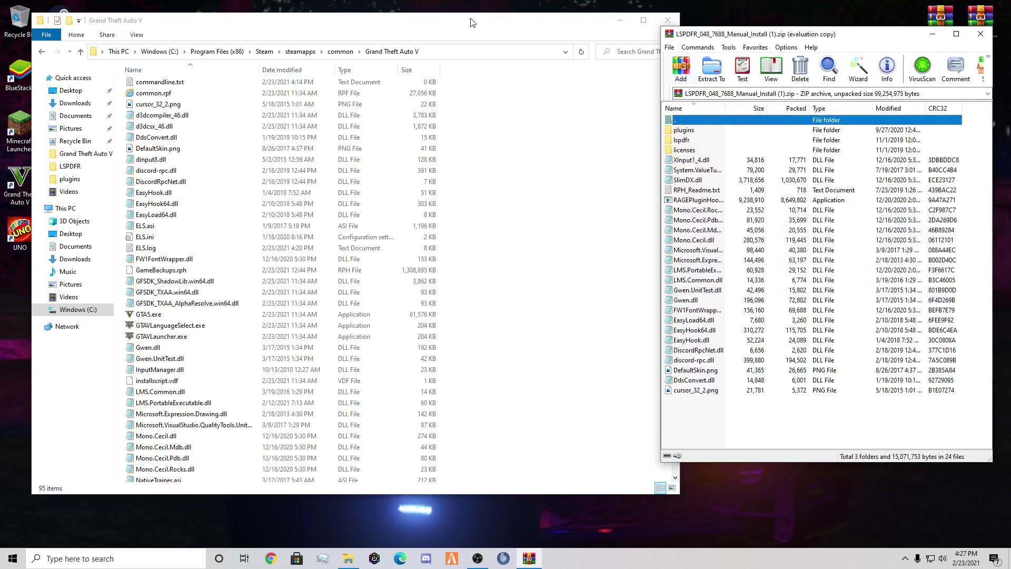
drag(471, 26, 447, 24)
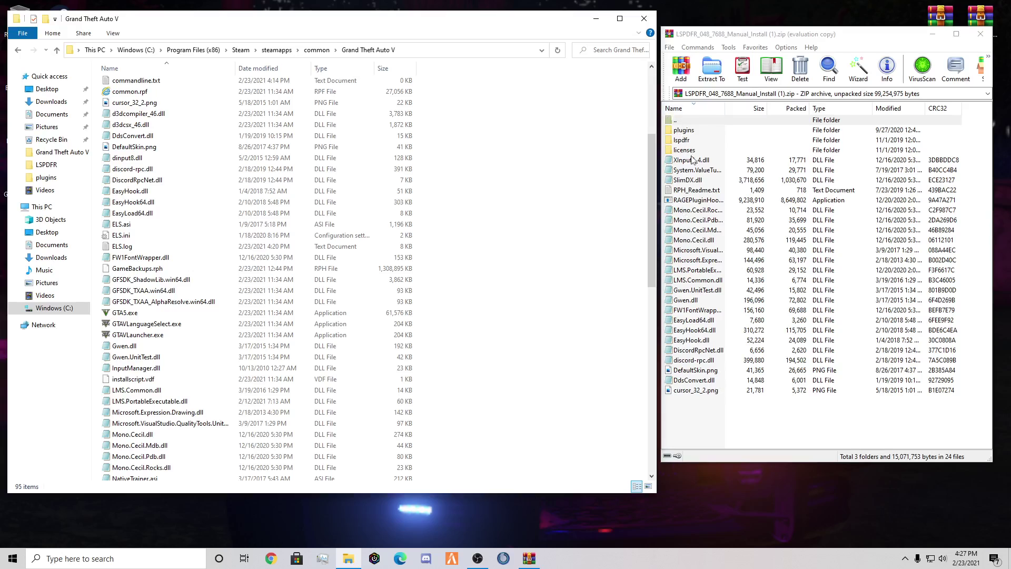
drag(702, 414, 692, 138)
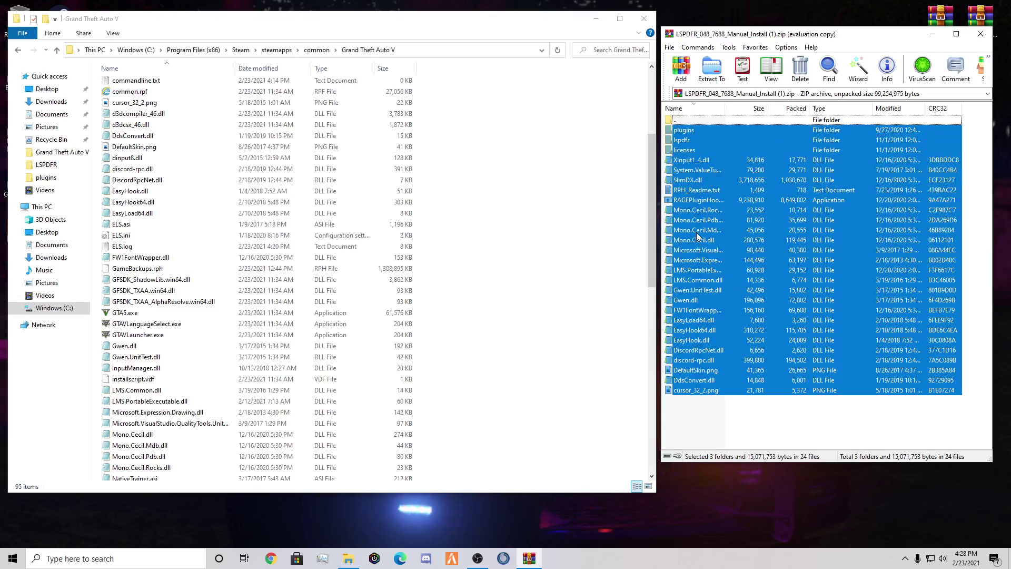
mouse_move(698, 237)
mouse_down()
mouse_move(565, 271)
mouse_move(521, 343)
mouse_up()
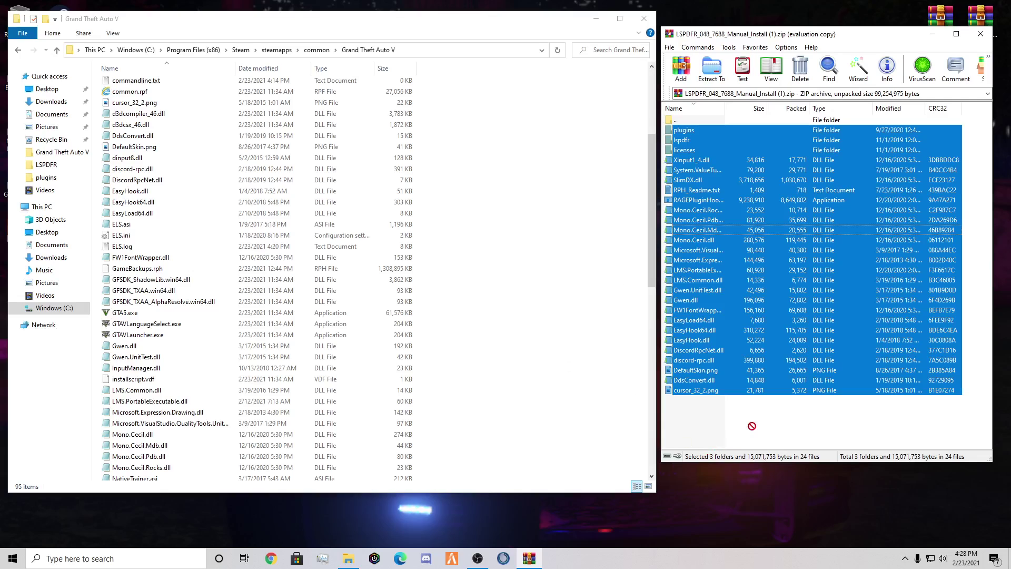
drag(521, 343, 760, 424)
Scroll through the game folder to check the copied files, then close the LSPDFR archive.
scroll(381, 369, up, 5)
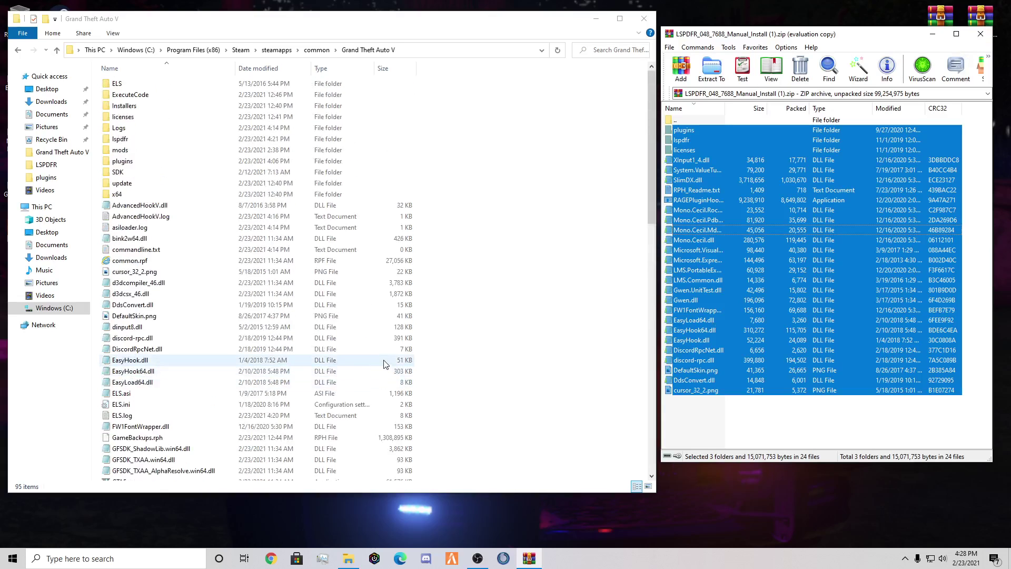
scroll(387, 363, down, 4)
scroll(387, 364, down, 4)
scroll(386, 363, down, 4)
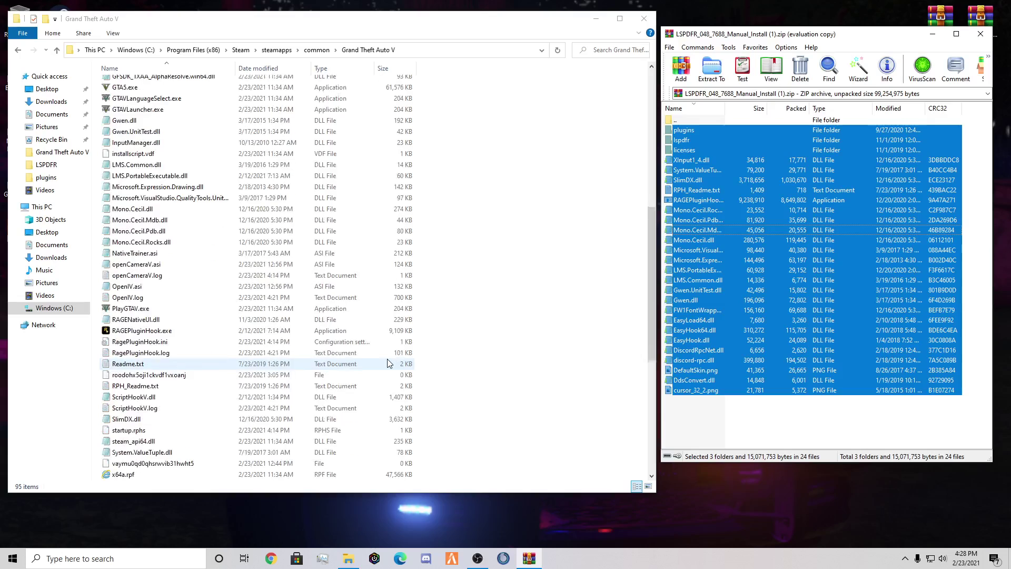
scroll(387, 363, down, 4)
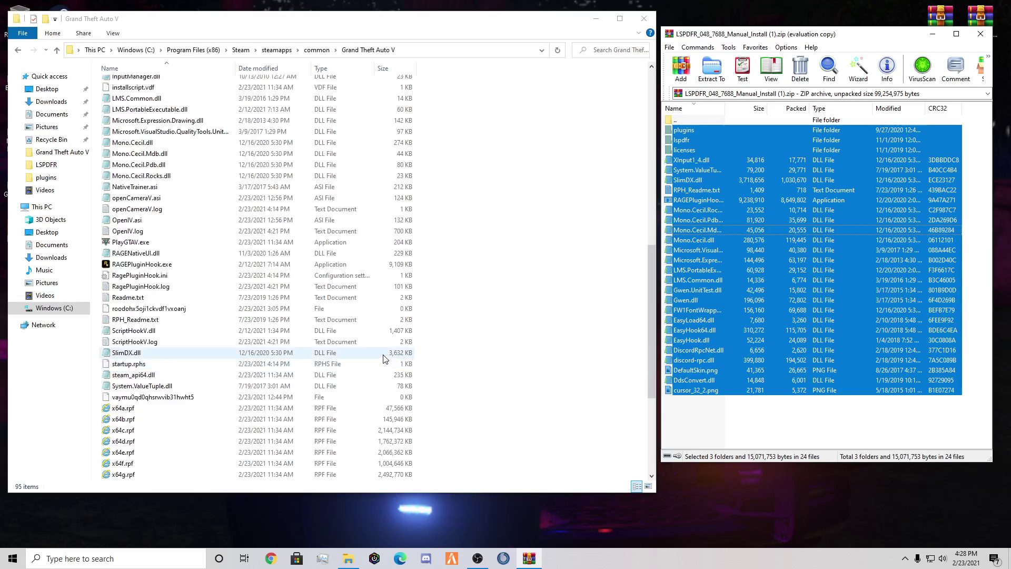
scroll(383, 357, down, 1)
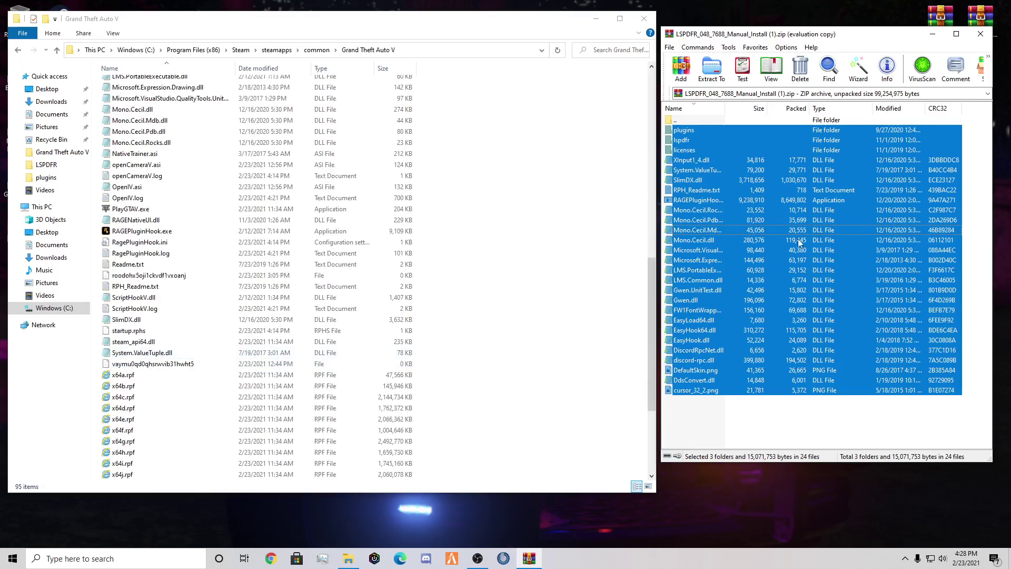
click(980, 34)
Open the RAGE Plugin Hook 1.85 zip and select all 3 folders and 15 files.
double_click(943, 23)
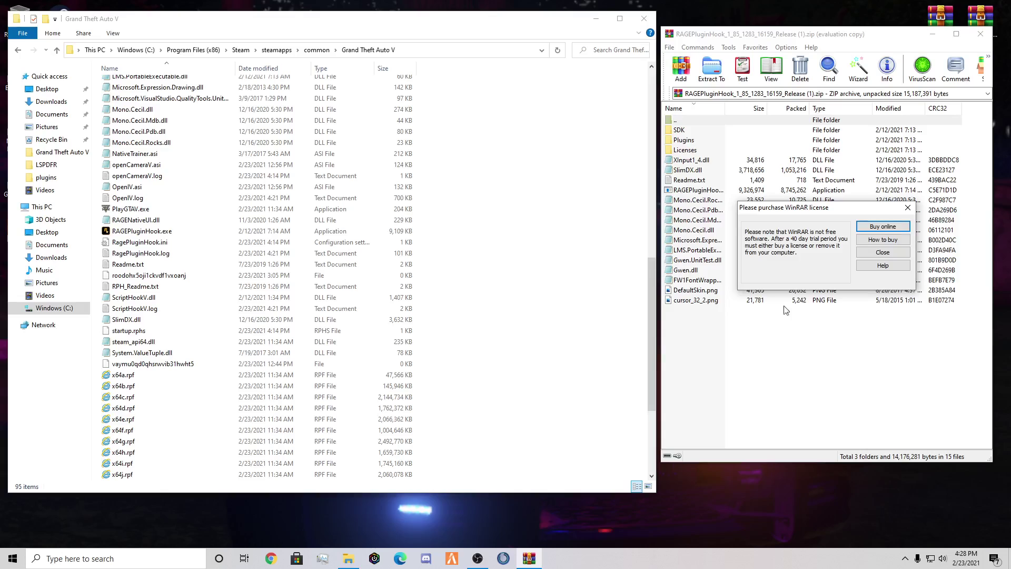
click(911, 204)
mouse_move(715, 364)
mouse_down()
mouse_move(706, 135)
mouse_move(780, 209)
mouse_move(858, 165)
mouse_up()
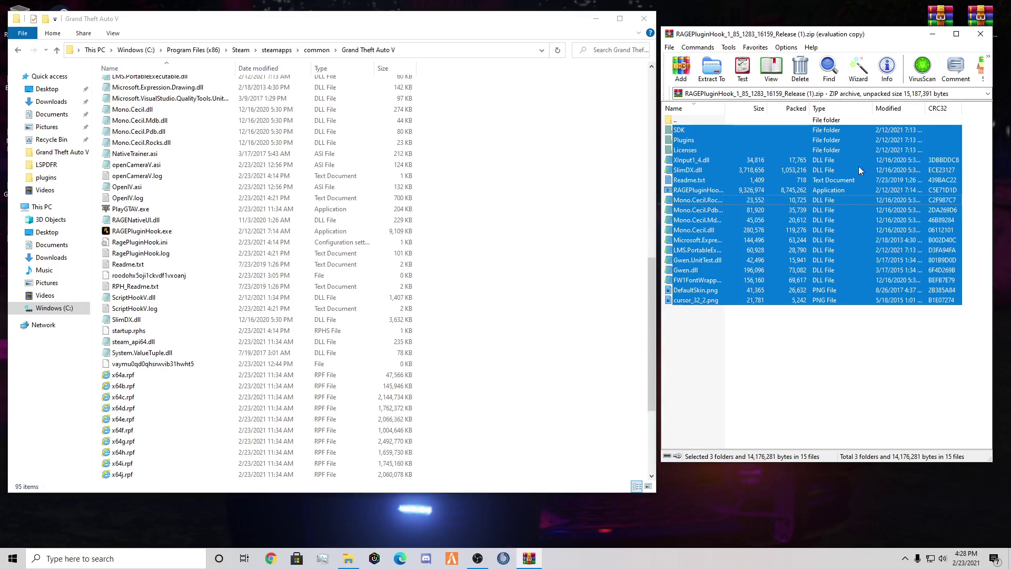
Close the RAGE Plugin Hook archive and the Grand Theft Auto V folder, then restore OBS.
click(981, 34)
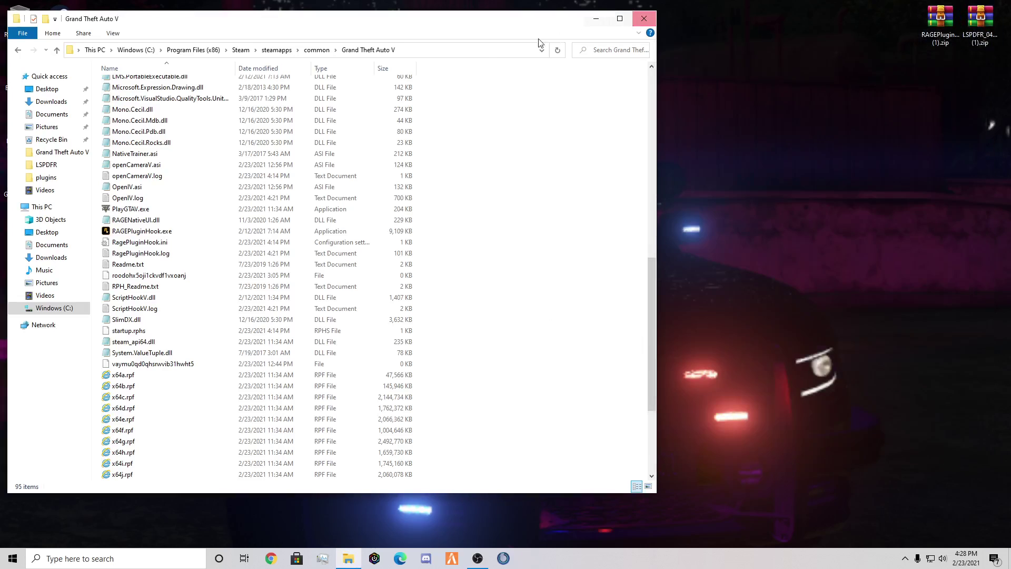
drag(503, 26, 608, 42)
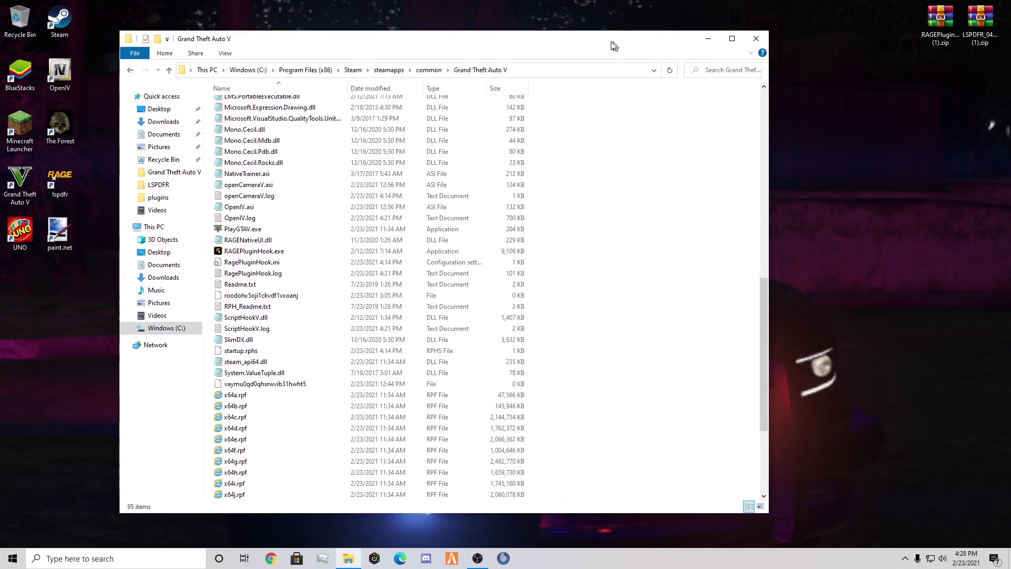
click(750, 36)
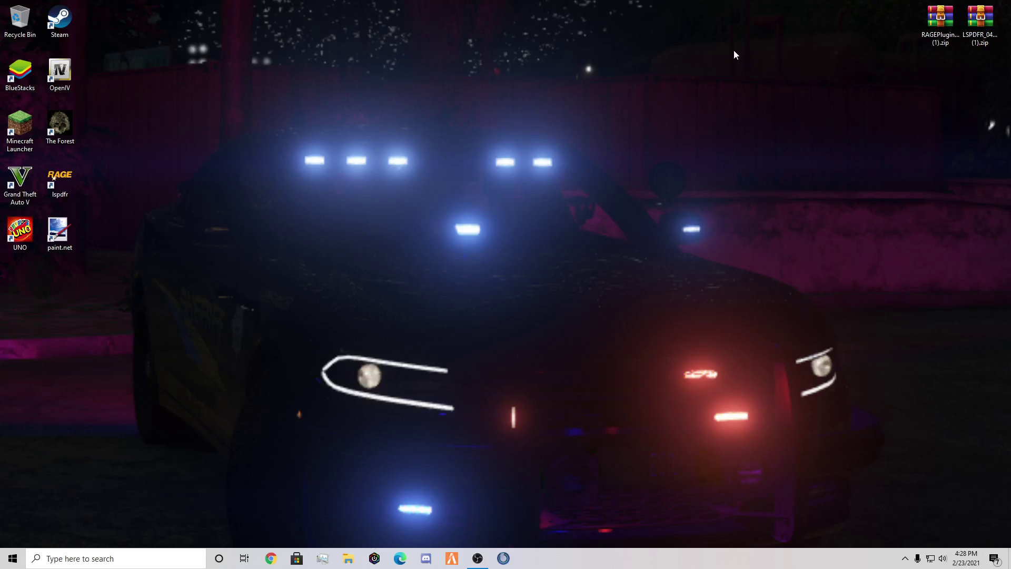
click(477, 558)
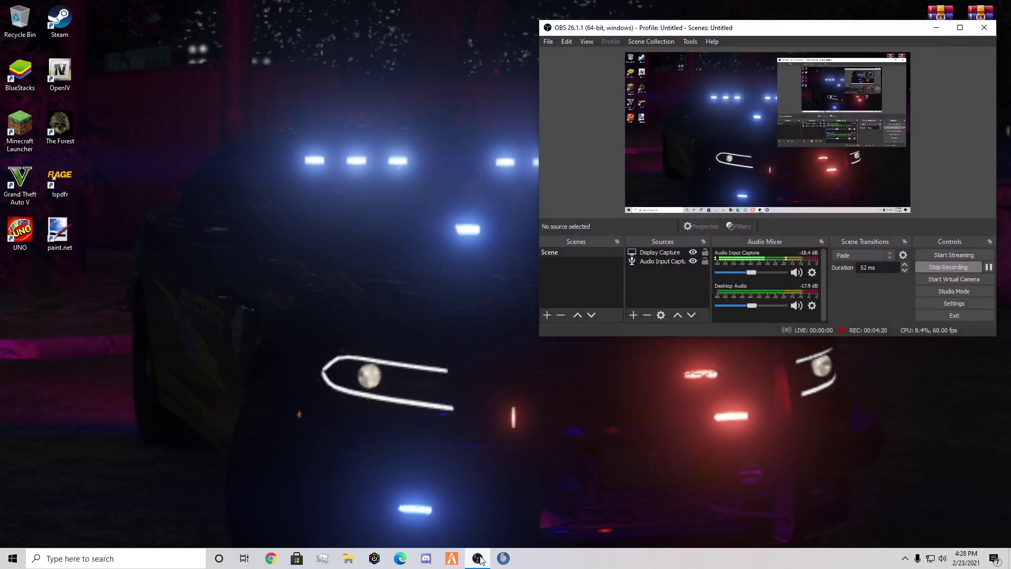